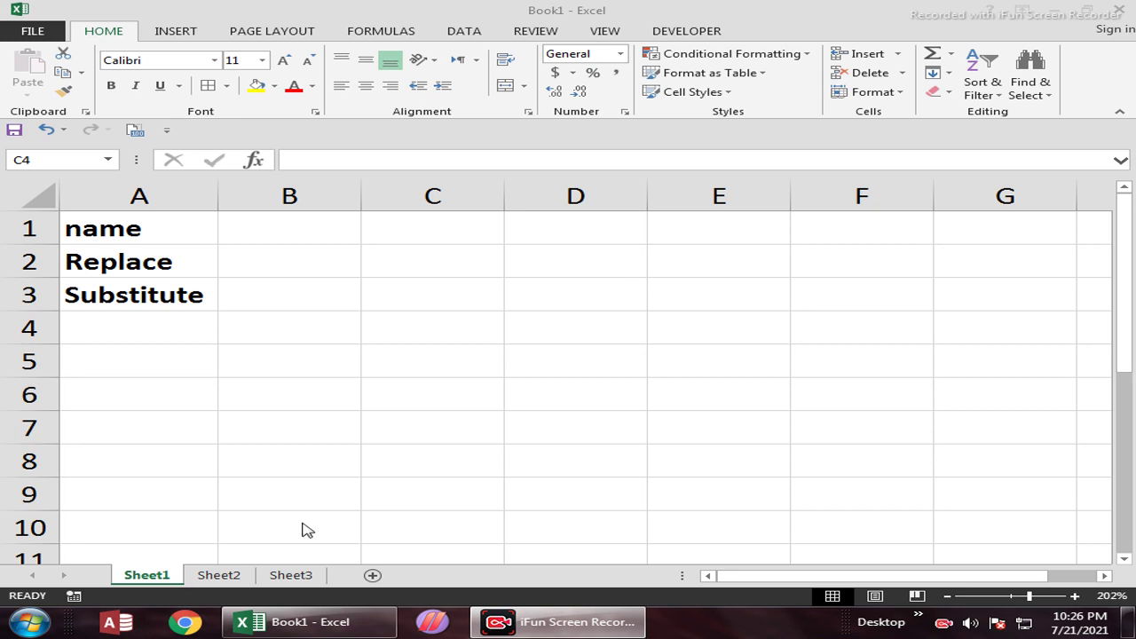
- Switch to Sheet2 and select the Id list in C2:C12
{"action": "left_click", "coordinate": [213, 576]}
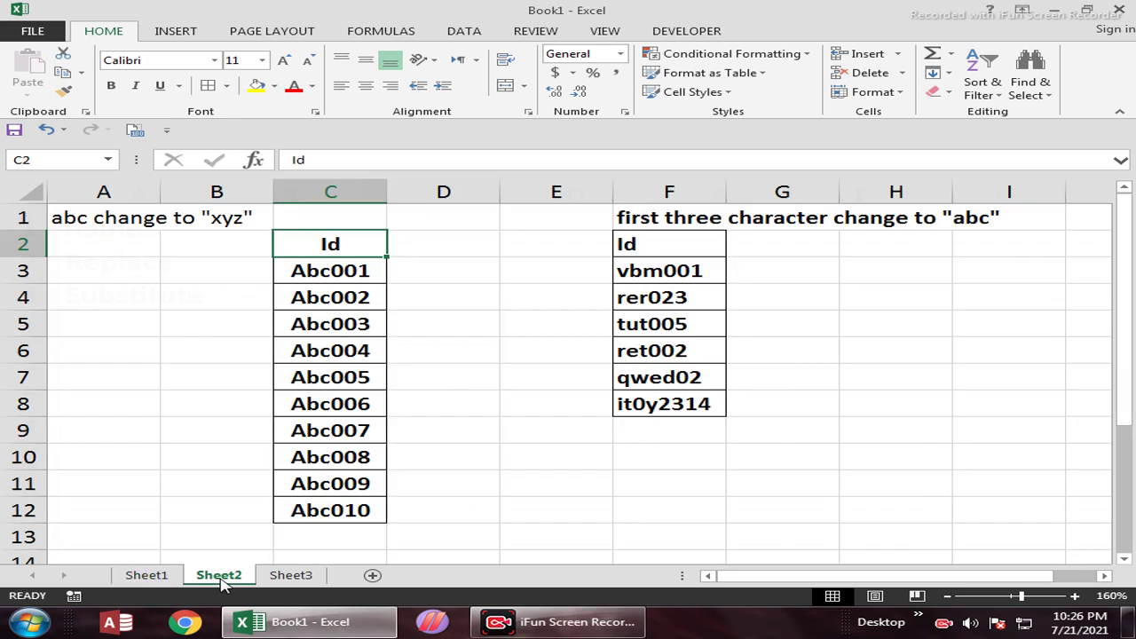
{"action": "left_click_drag", "start_coordinate": [347, 250], "coordinate": [346, 517]}
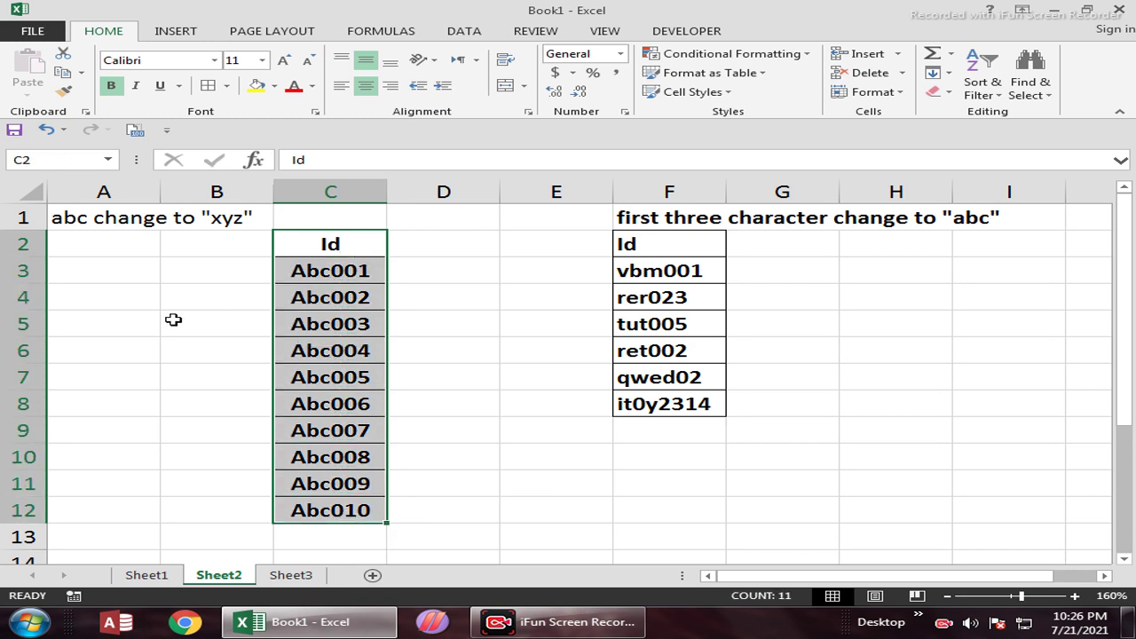
{"action": "left_click_drag", "start_coordinate": [355, 243], "coordinate": [336, 500]}
{"action": "key", "text": "Right"}
{"action": "key", "text": "Down"}
{"action": "type", "text": "=r"}
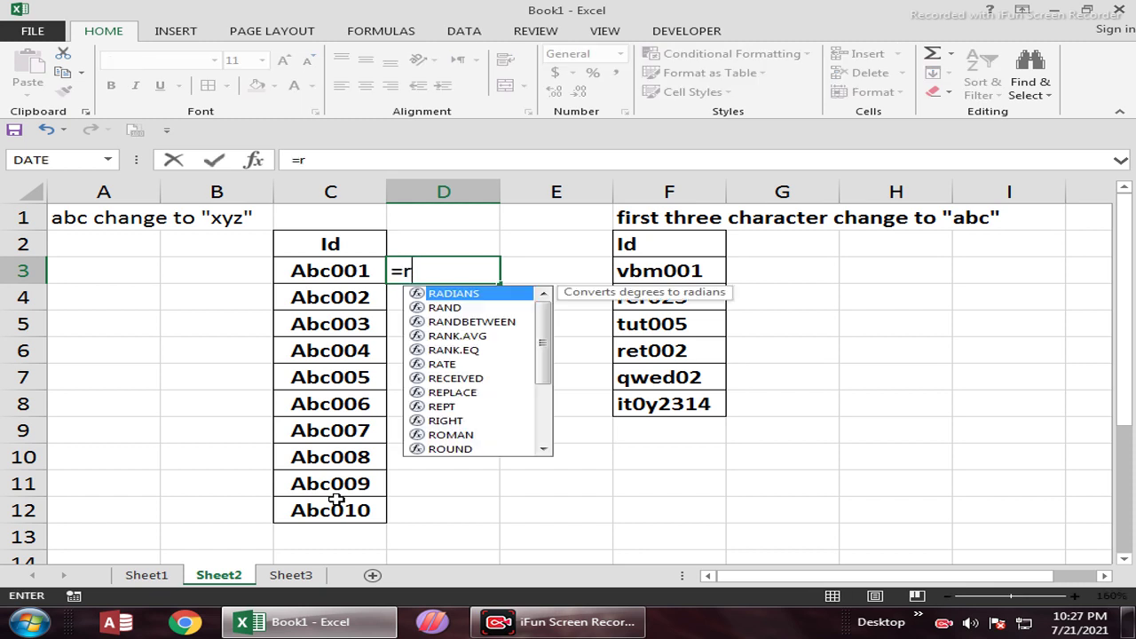
{"action": "type", "text": "epl"}
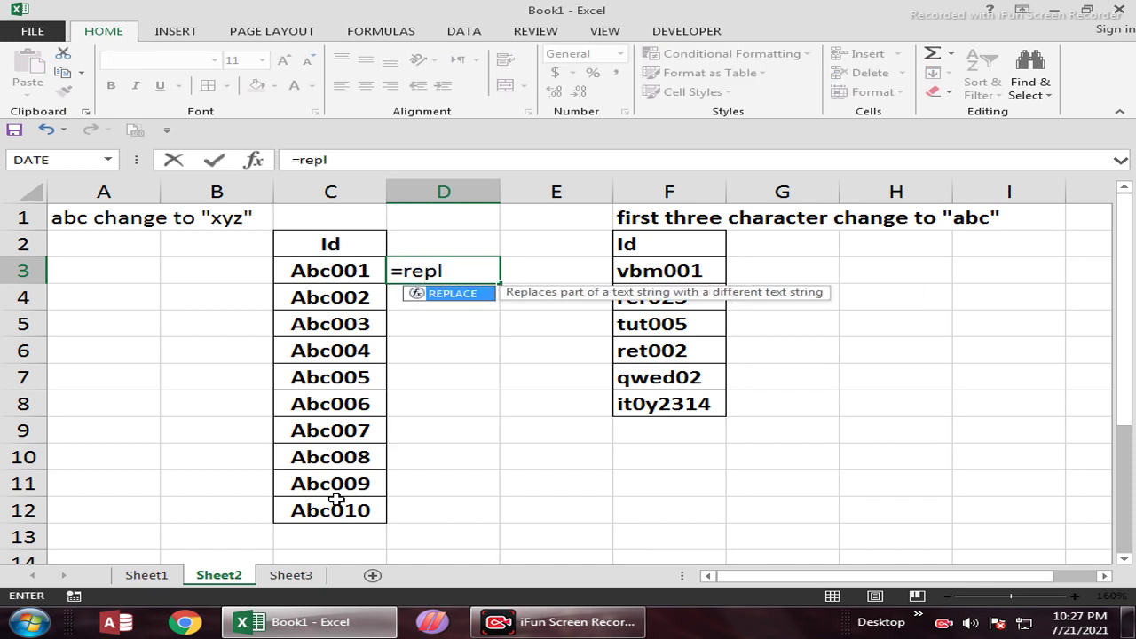
{"action": "key", "text": "Tab"}
{"action": "key", "text": "Escape"}
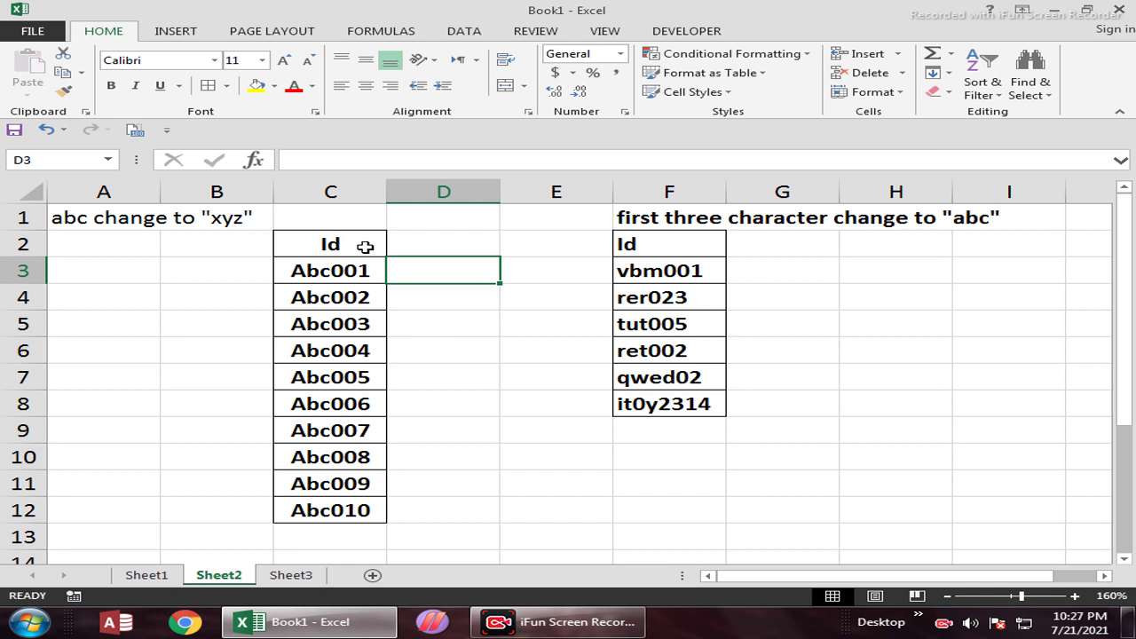
- Replace every "abc" with "XYZ" in the Id list C2:C12 using Find and Replace
{"action": "left_click_drag", "start_coordinate": [365, 246], "coordinate": [365, 512]}
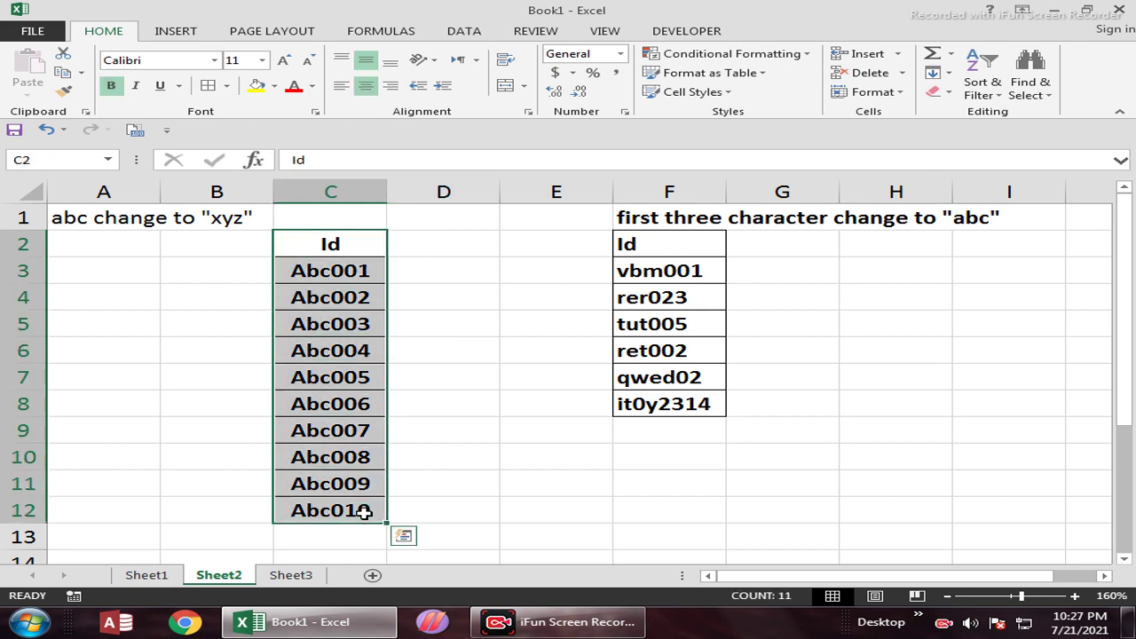
{"action": "key", "text": "ctrl+h"}
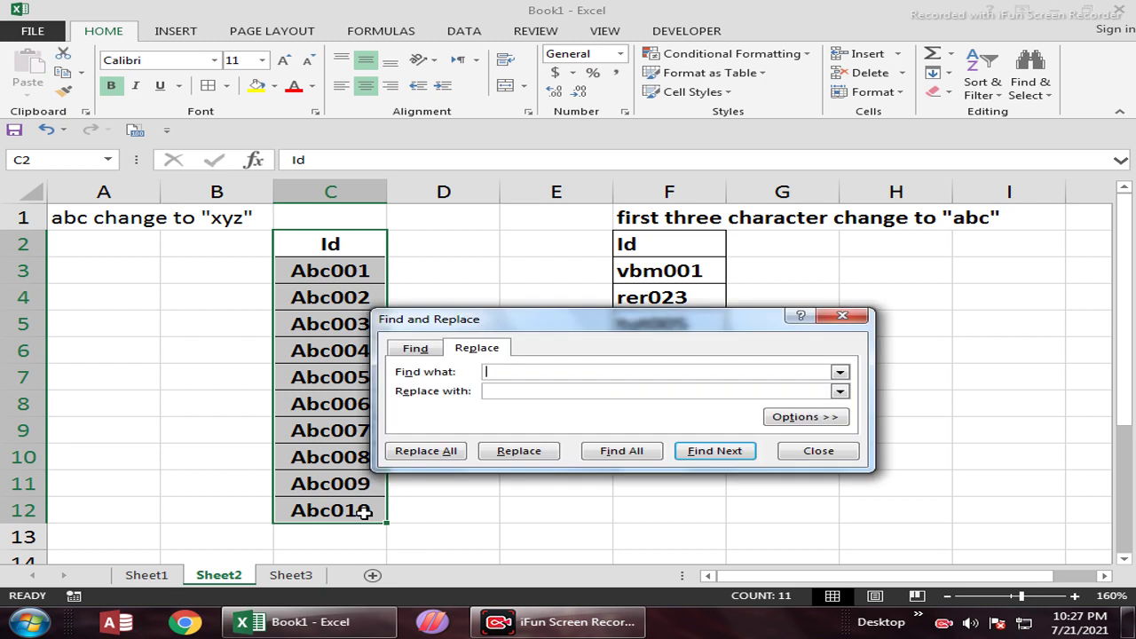
{"action": "type", "text": "abc"}
{"action": "left_click", "coordinate": [559, 393]}
{"action": "type", "text": "XYZ"}
{"action": "left_click", "coordinate": [426, 452]}
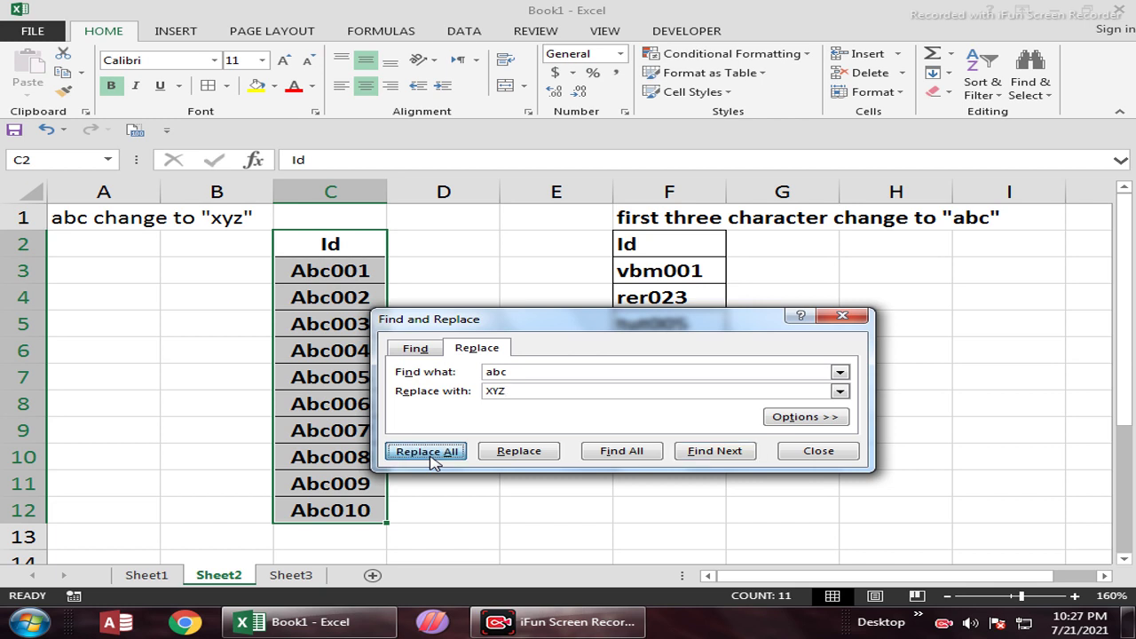
{"action": "left_click", "coordinate": [570, 353]}
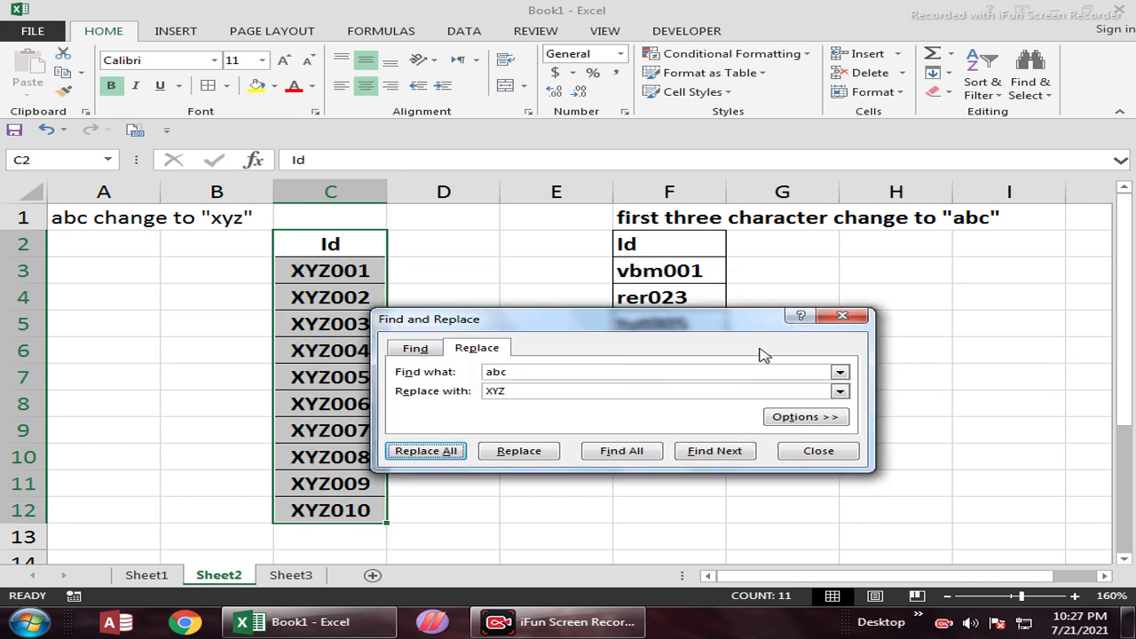
{"action": "left_click", "coordinate": [842, 315]}
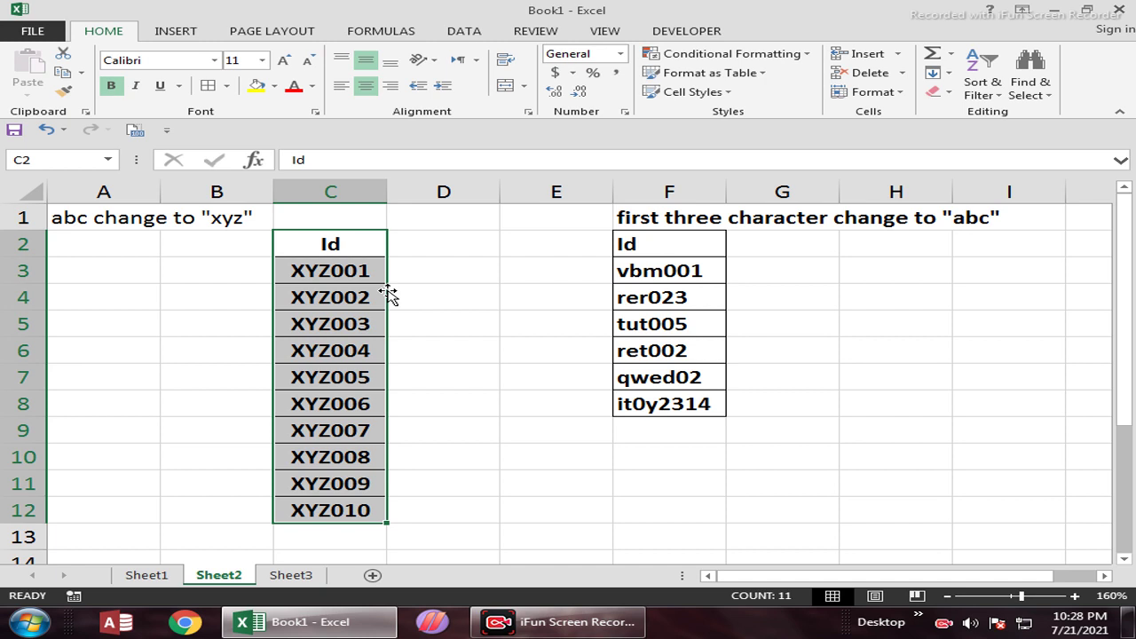
- Examine the second Id list in F3:F8, whose first three characters are to change to "abc"
{"action": "key", "text": "Right"}
{"action": "key", "text": "Right"}
{"action": "key", "text": "Right"}
{"action": "key", "text": "Right"}
{"action": "key", "text": "Right"}
{"action": "key", "text": "Right"}
{"action": "key", "text": "Right"}
{"action": "key", "text": "Right"}
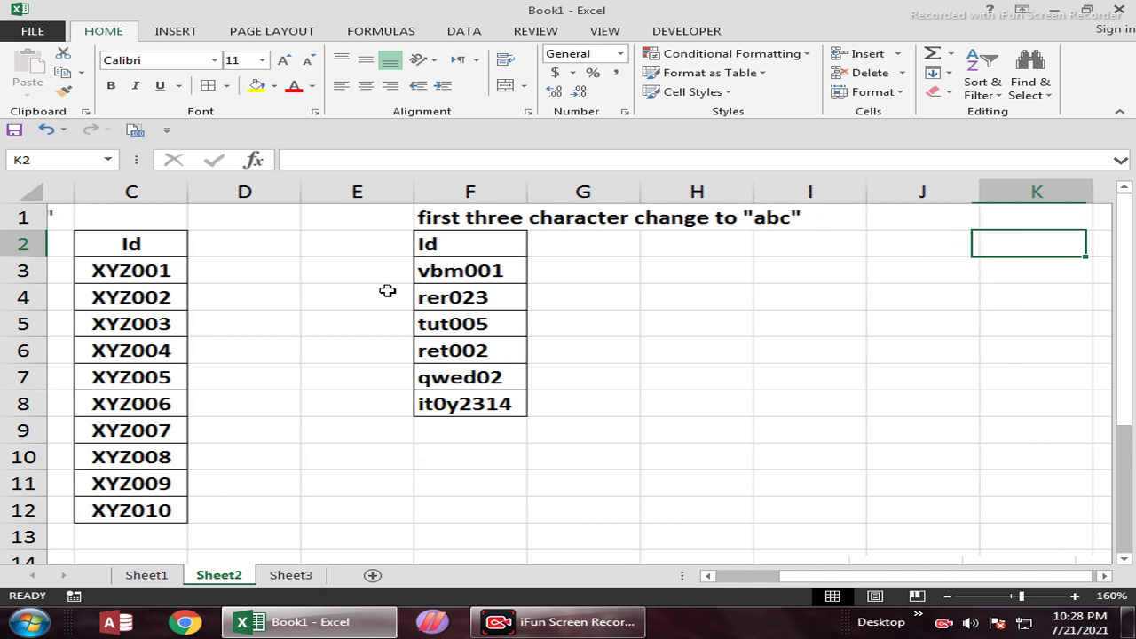
{"action": "key", "text": "Left"}
{"action": "key", "text": "Left"}
{"action": "key", "text": "Left"}
{"action": "key", "text": "Left"}
{"action": "key", "text": "Left"}
{"action": "key", "text": "Down"}
{"action": "key", "text": "Up"}
{"action": "key", "text": "Down"}
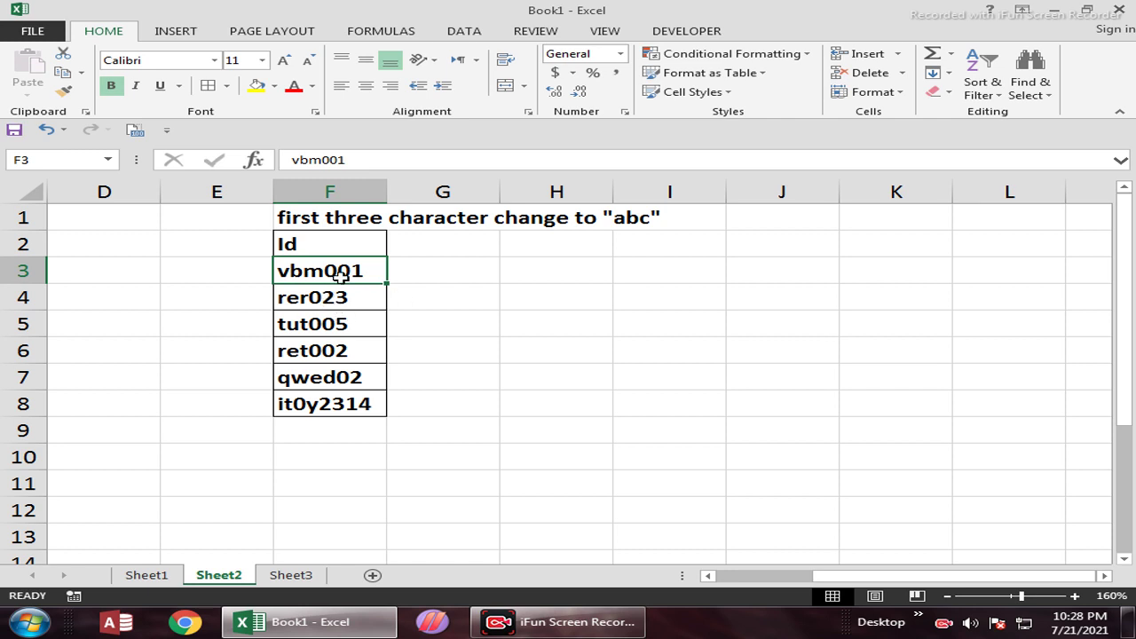
{"action": "left_click_drag", "start_coordinate": [329, 271], "coordinate": [329, 403]}
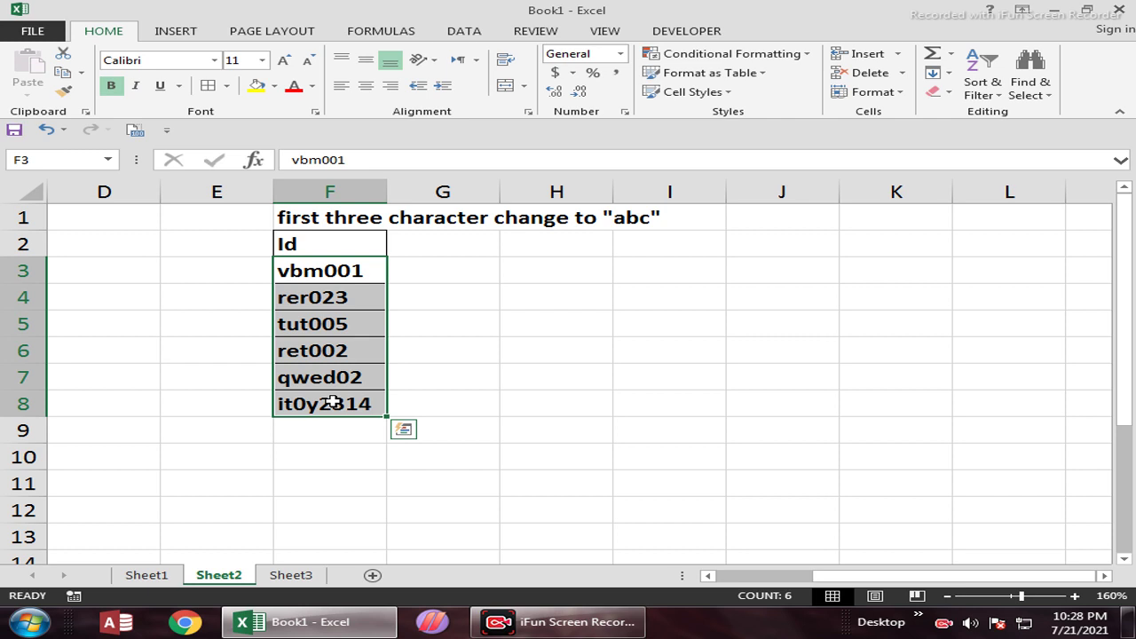
- Enter the formula =REPLACE(F3,1,3,"ABC") in cell G3
{"action": "left_click", "coordinate": [453, 265]}
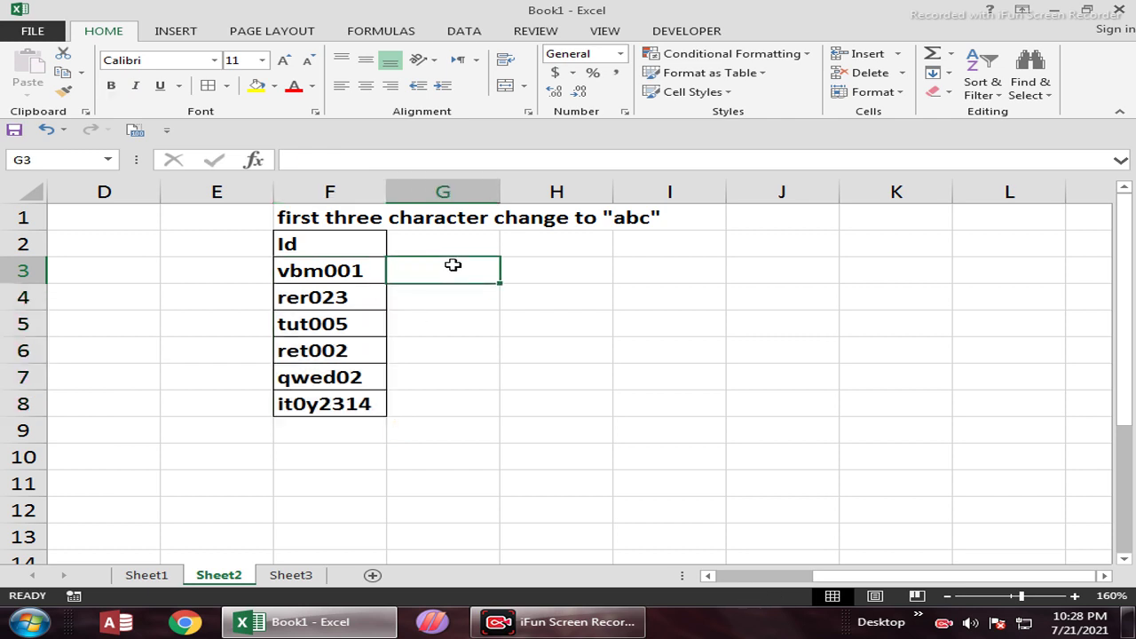
{"action": "type", "text": "=RE"}
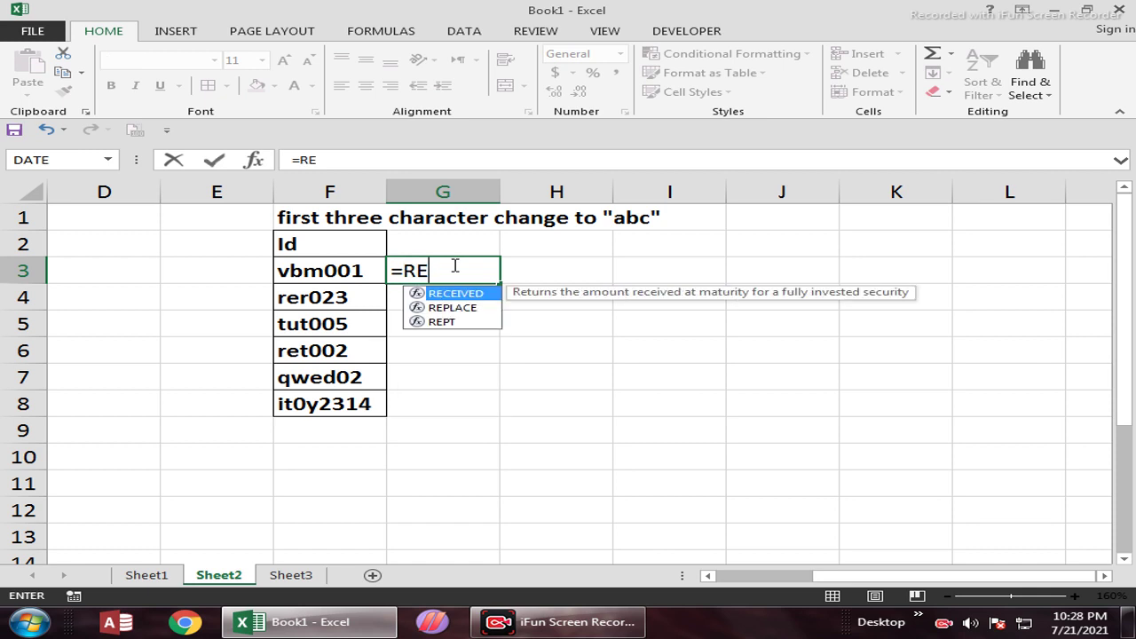
{"action": "type", "text": "PL"}
{"action": "key", "text": "Tab"}
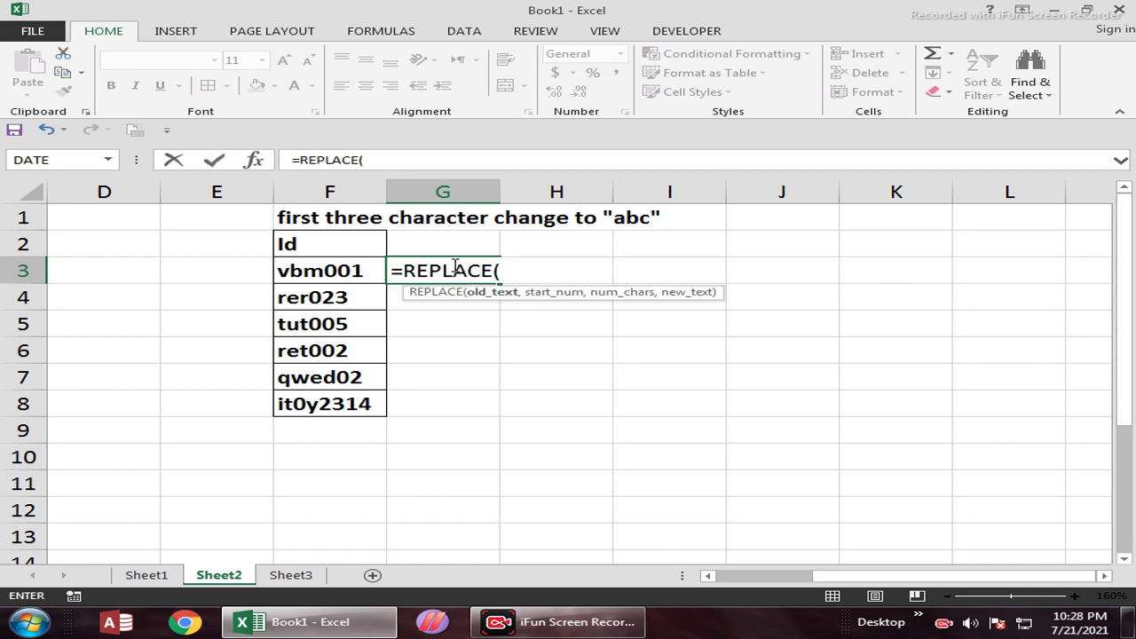
{"action": "key", "text": "Left"}
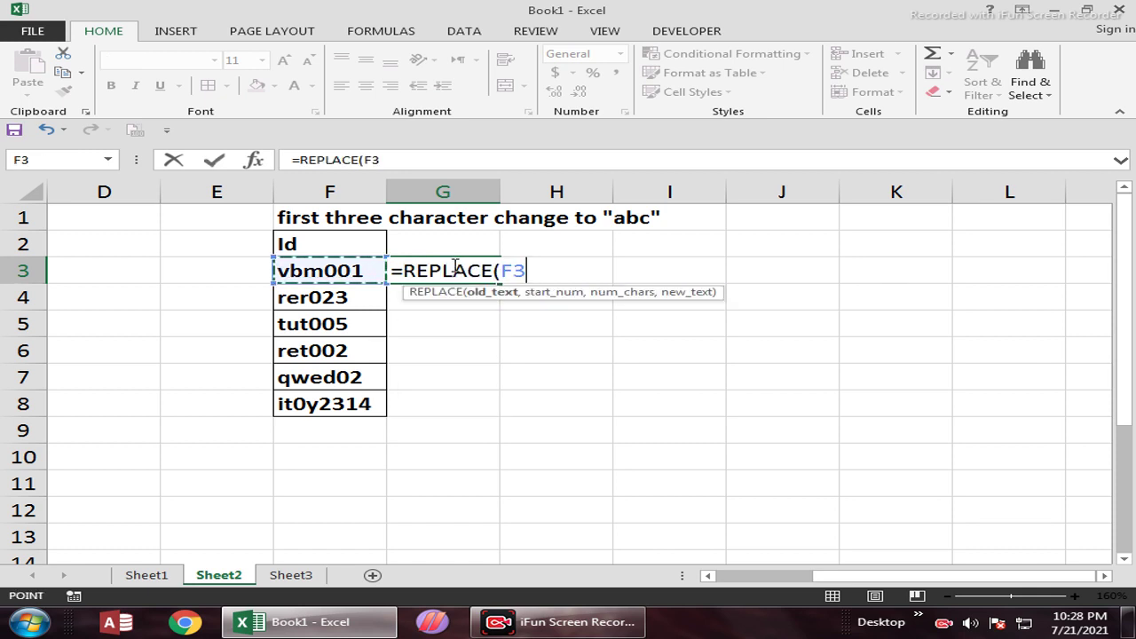
{"action": "type", "text": ","}
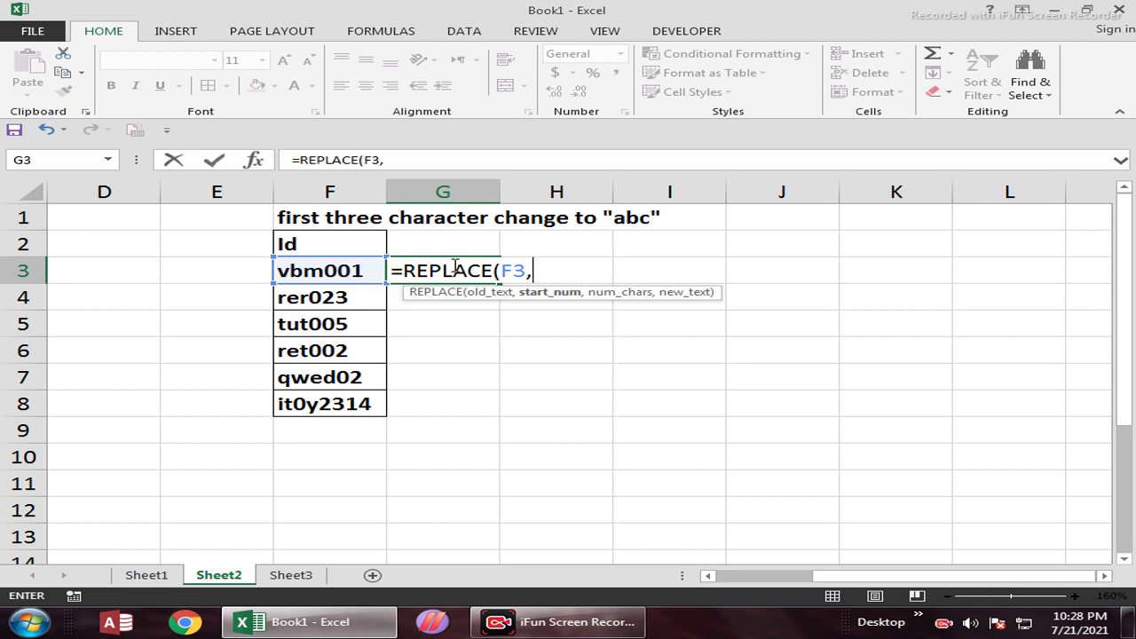
{"action": "type", "text": "1,"}
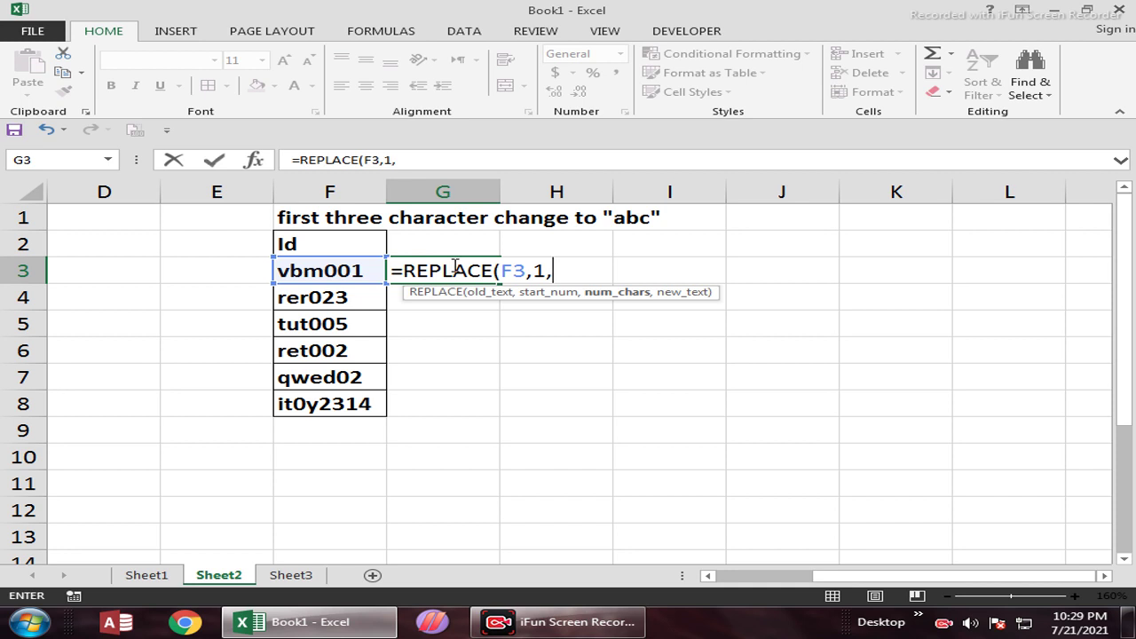
{"action": "type", "text": "3,"}
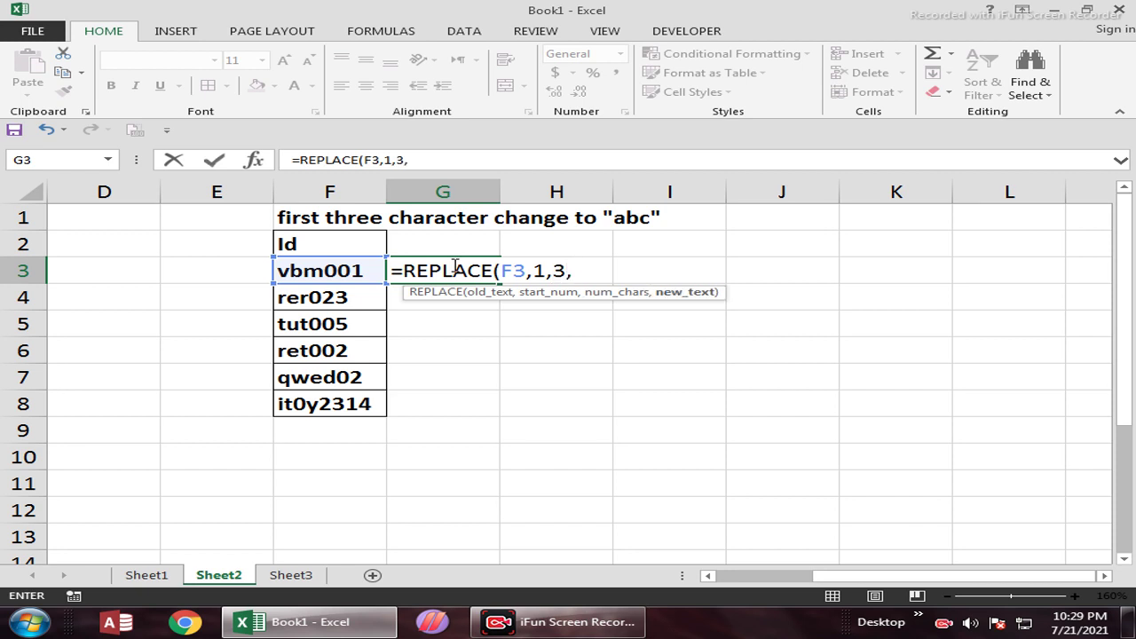
{"action": "type", "text": "\"ABC\")"}
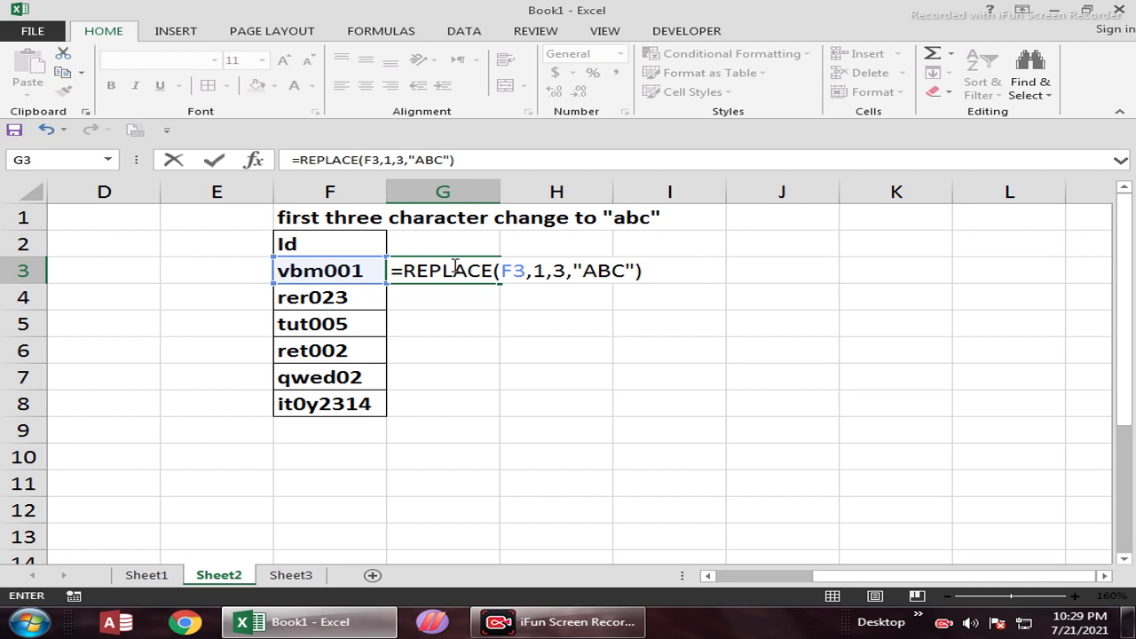
{"action": "key", "text": "Return"}
- Fill the REPLACE formula from G3 down to G8
{"action": "left_click", "coordinate": [452, 268]}
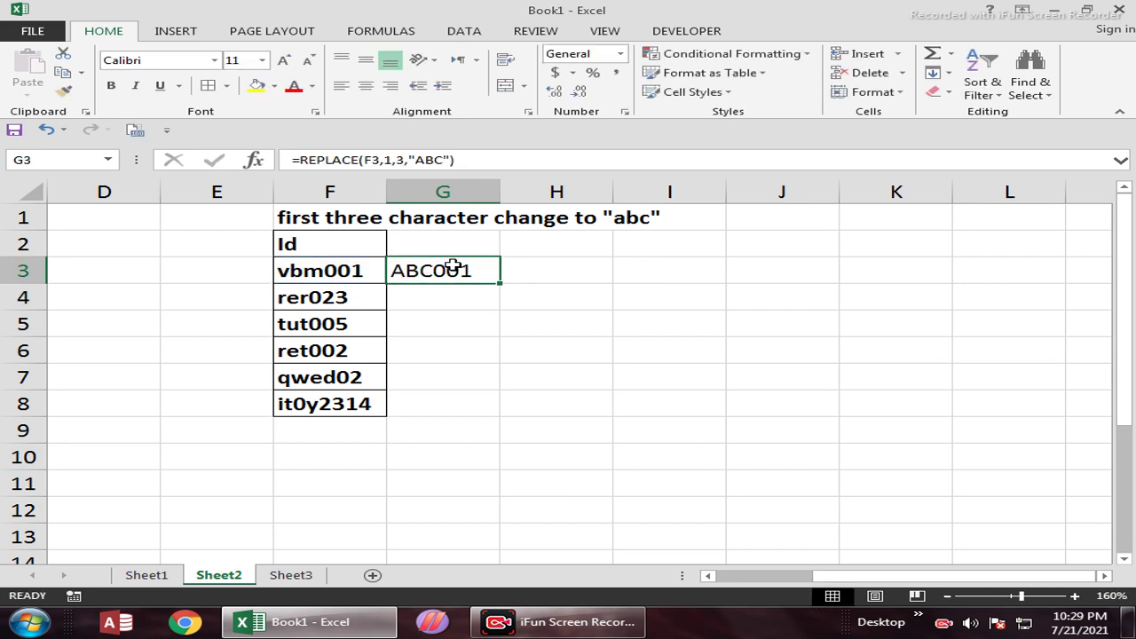
{"action": "key", "text": "shift+Down"}
{"action": "key", "text": "shift+Down"}
{"action": "key", "text": "shift+Down"}
{"action": "key", "text": "shift+Down"}
{"action": "key", "text": "shift+Down"}
{"action": "key", "text": "shift+Down"}
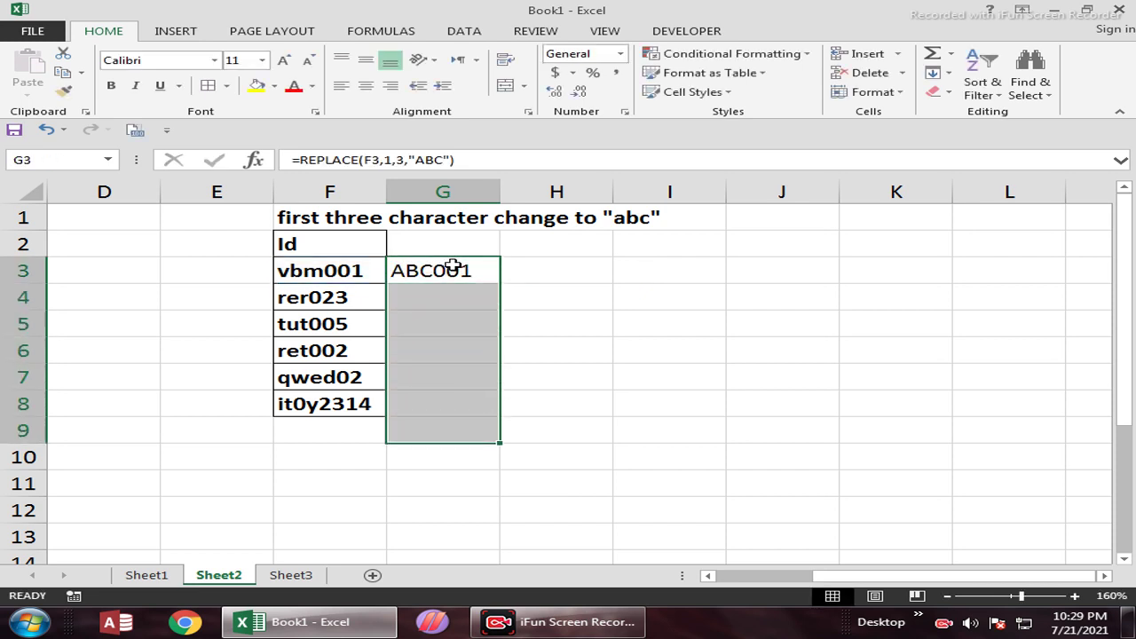
{"action": "key", "text": "shift+Up"}
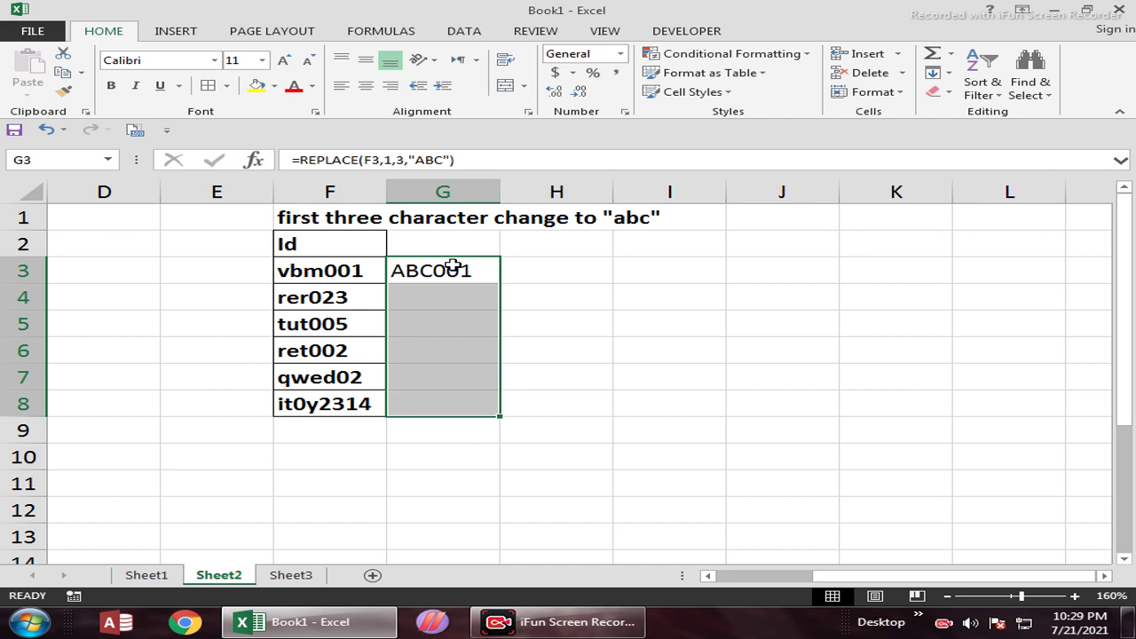
{"action": "key", "text": "ctrl+d"}
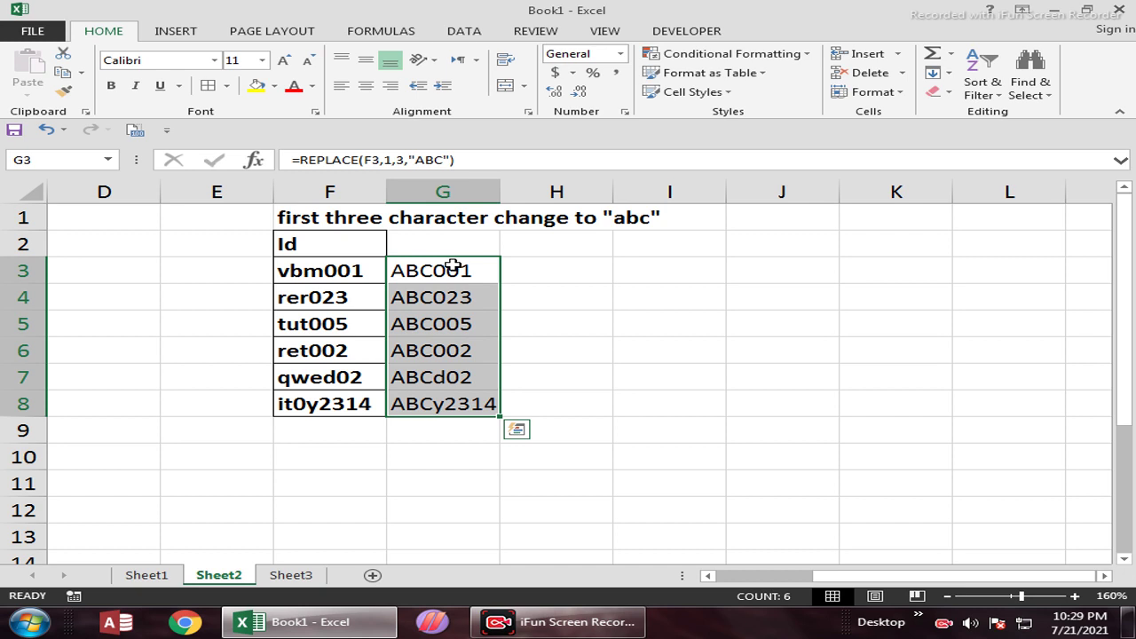
- On Sheet3, fit column B to its contents and make the name list in B2:B7 bold
{"action": "left_click", "coordinate": [291, 575]}
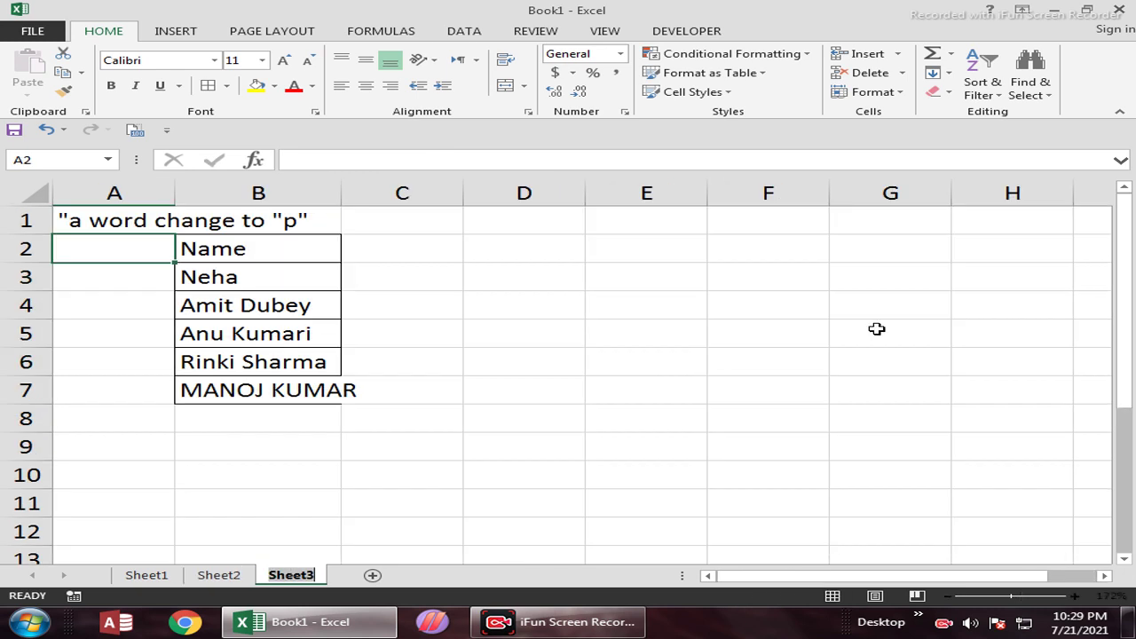
{"action": "double_click", "coordinate": [341, 193]}
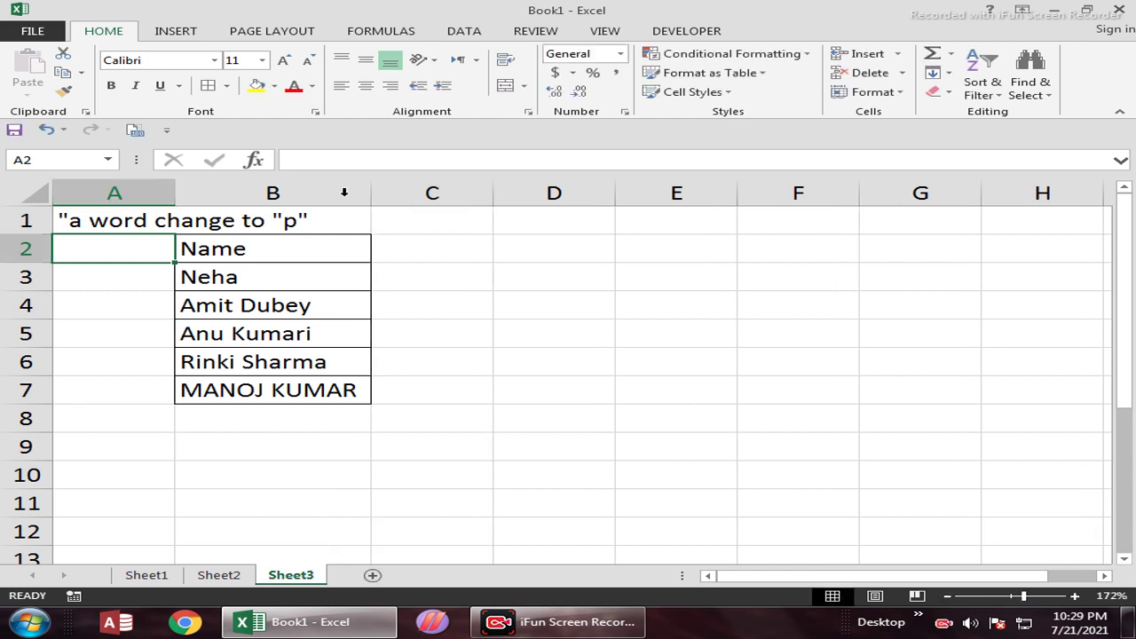
{"action": "left_click_drag", "start_coordinate": [324, 249], "coordinate": [306, 380]}
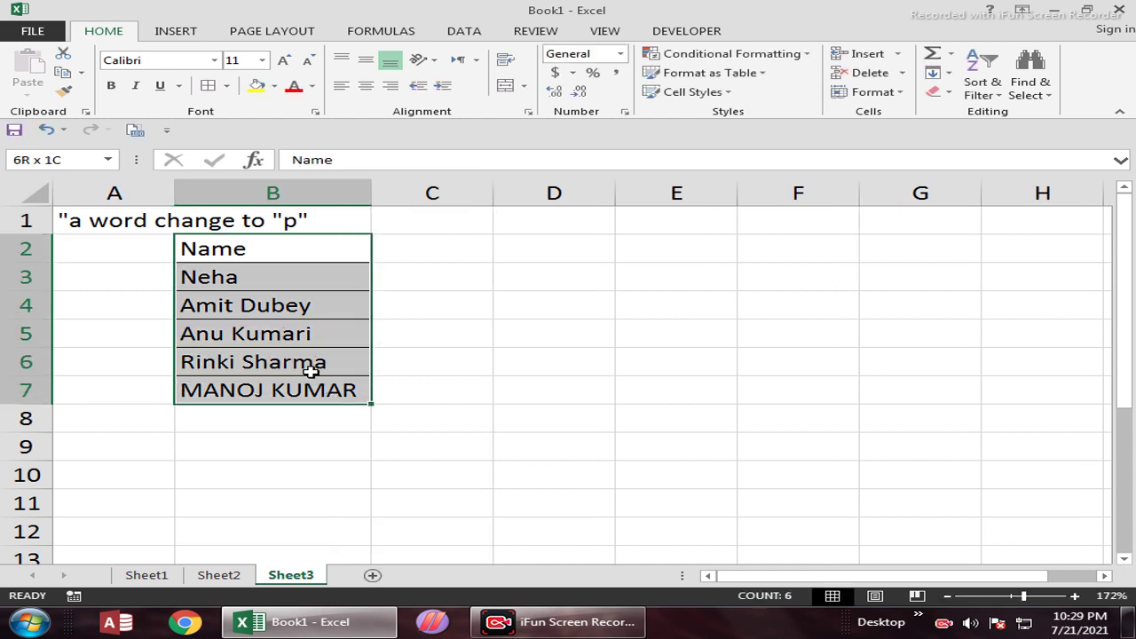
{"action": "left_click", "coordinate": [116, 89]}
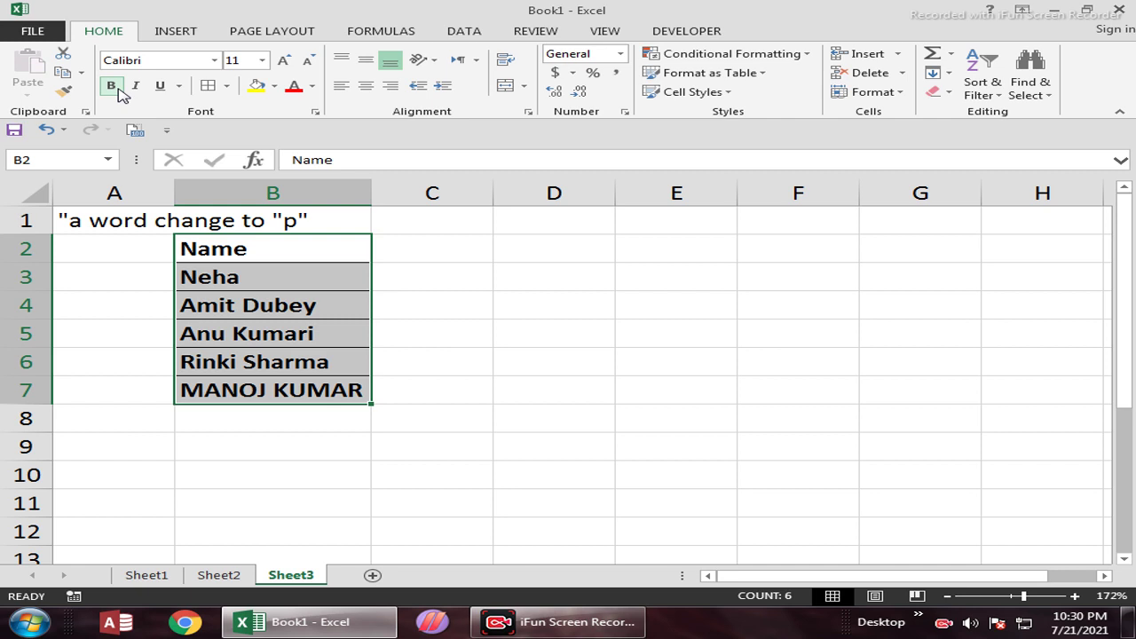
- Enter the formula =SUBSTITUTE(B3,"A","P") in cell D3
{"action": "left_click", "coordinate": [572, 287]}
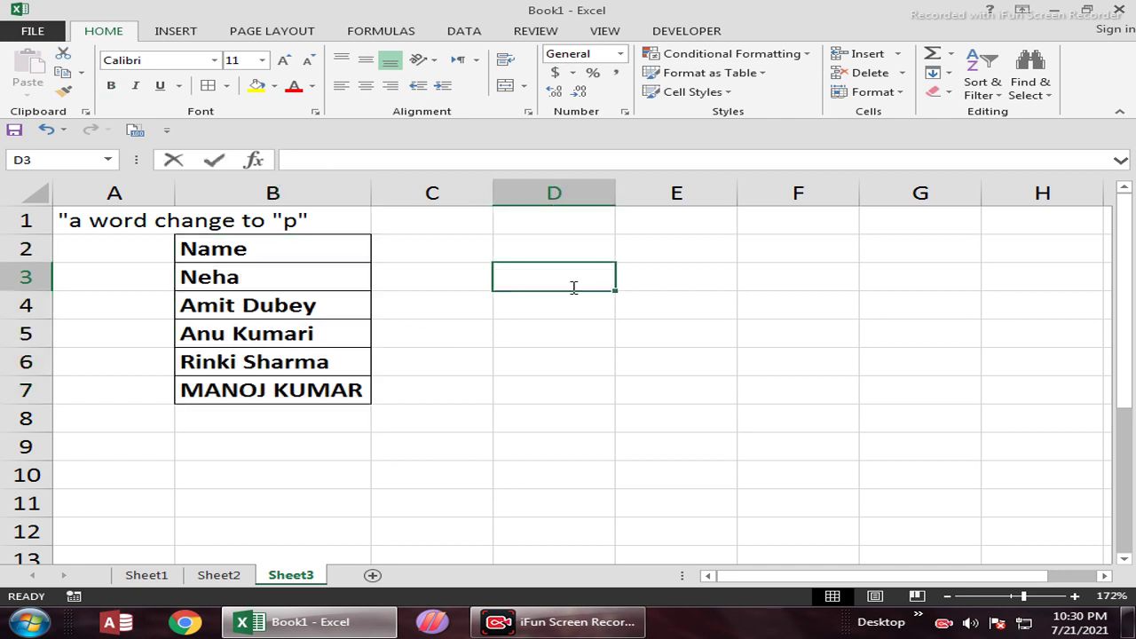
{"action": "type", "text": "=SUB"}
{"action": "key", "text": "Tab"}
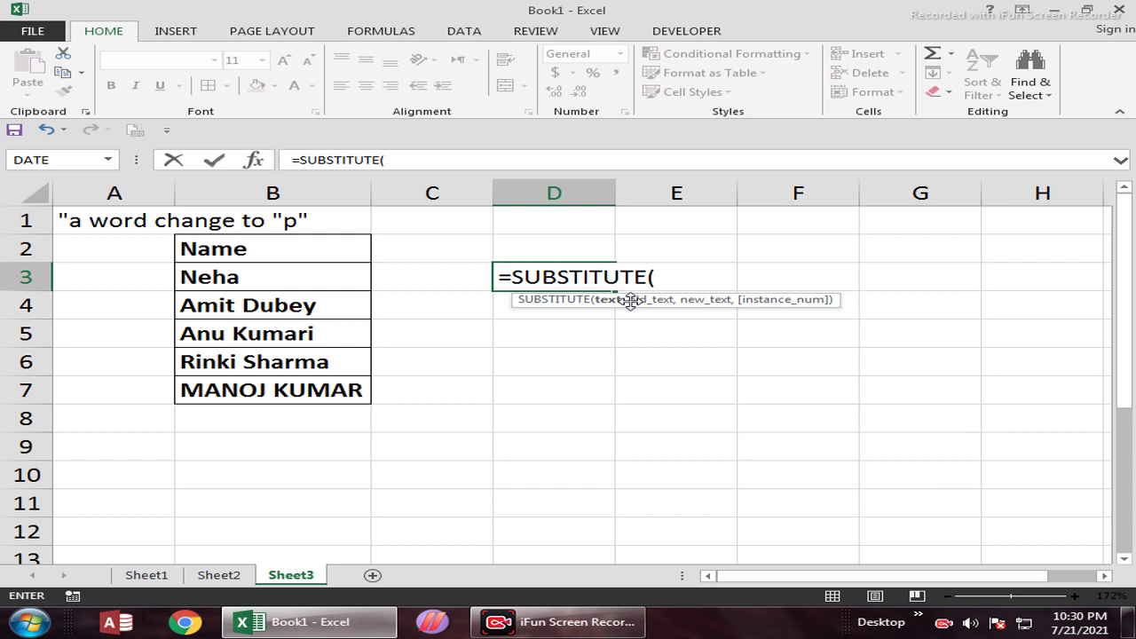
{"action": "left_click", "coordinate": [263, 271]}
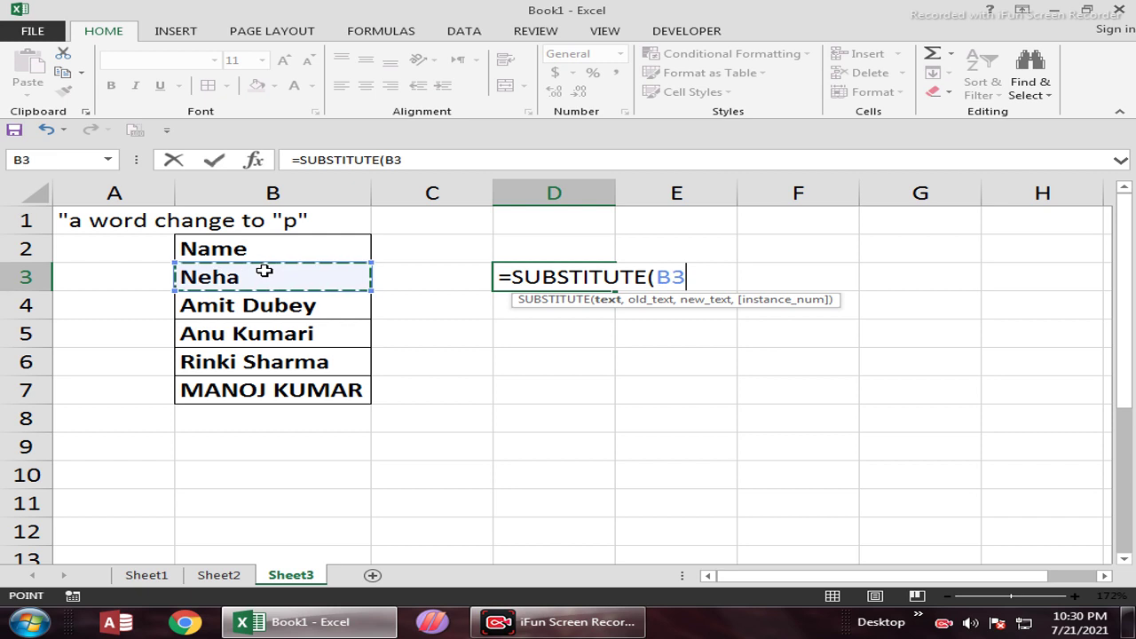
{"action": "type", "text": ","}
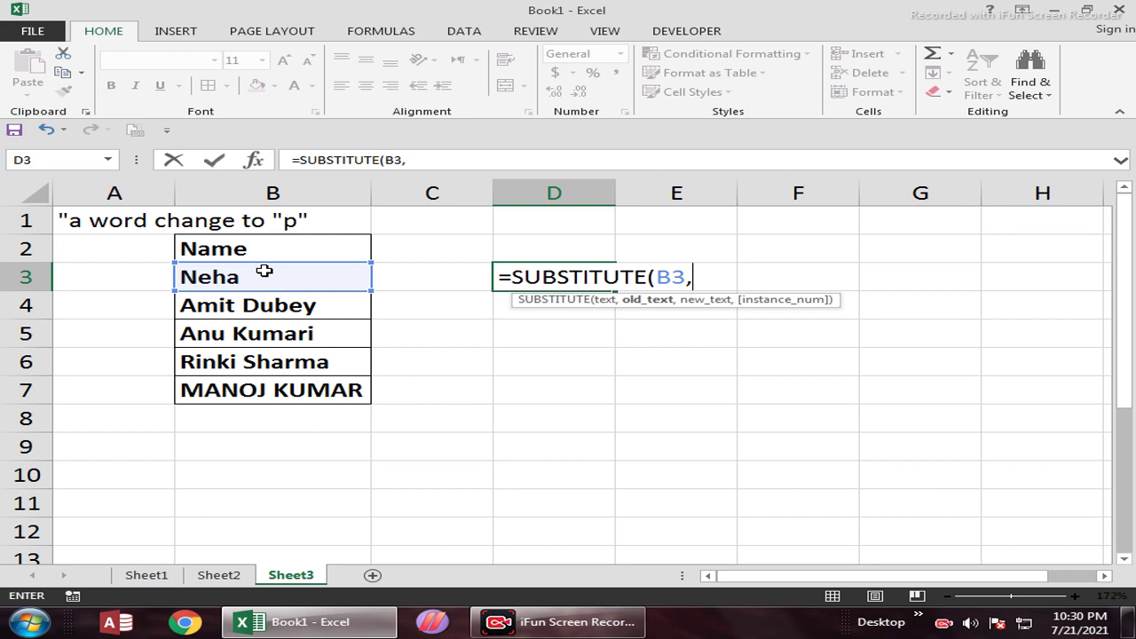
{"action": "type", "text": "\"A\","}
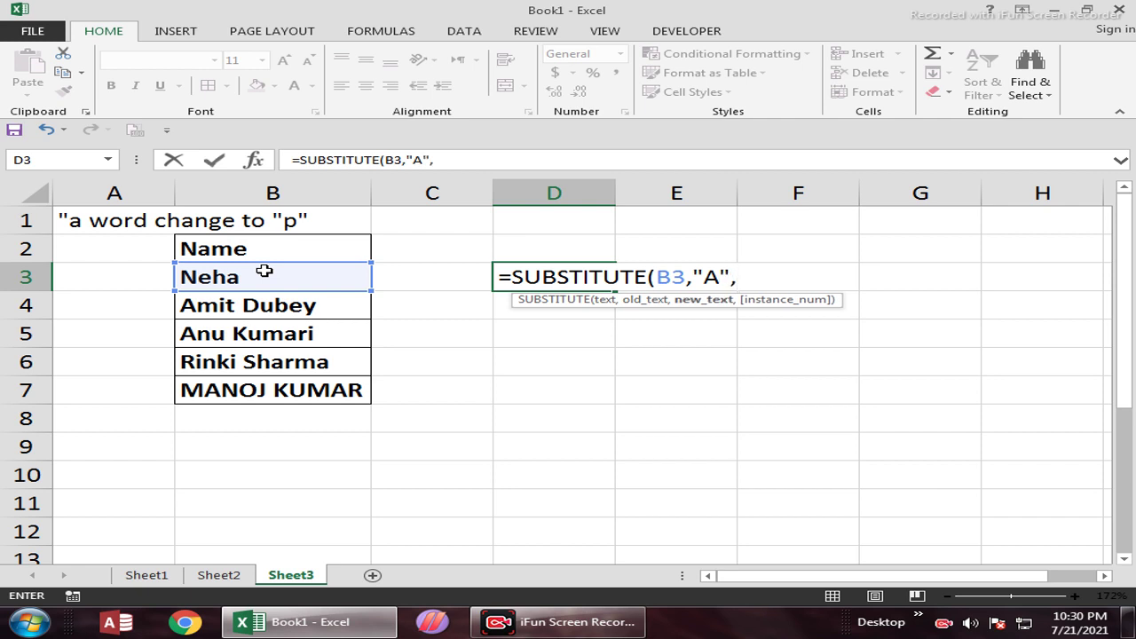
{"action": "type", "text": "\"P\""}
{"action": "type", "text": ")"}
{"action": "key", "text": "Return"}
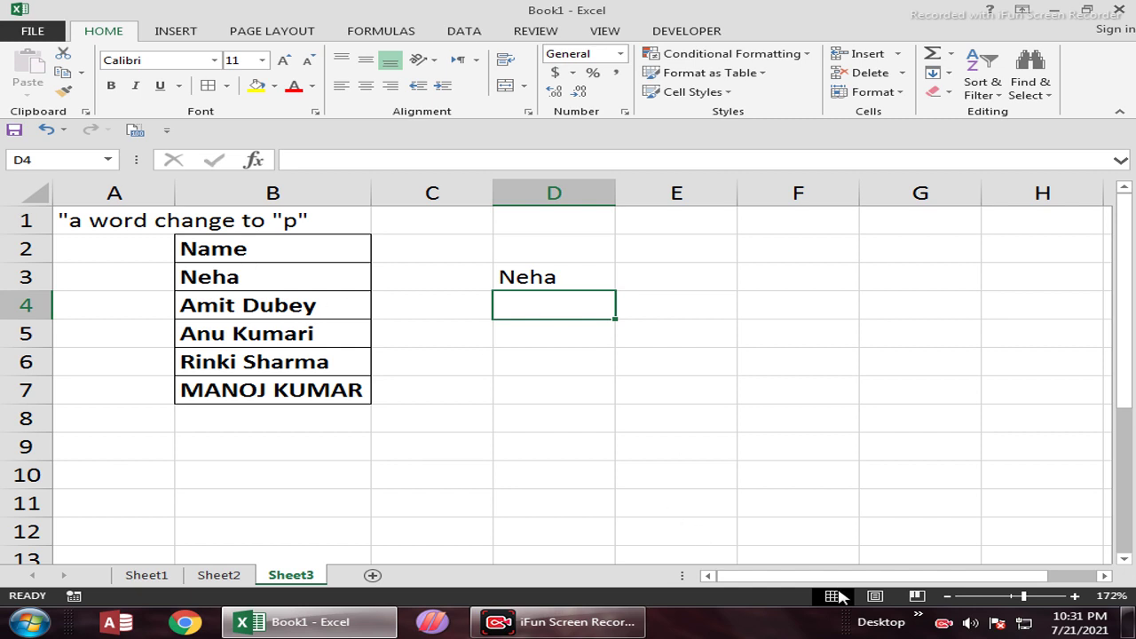
- Fill the SUBSTITUTE formula from D3 down to D7 and fit column D to its contents
{"action": "left_click_drag", "start_coordinate": [573, 279], "coordinate": [573, 389]}
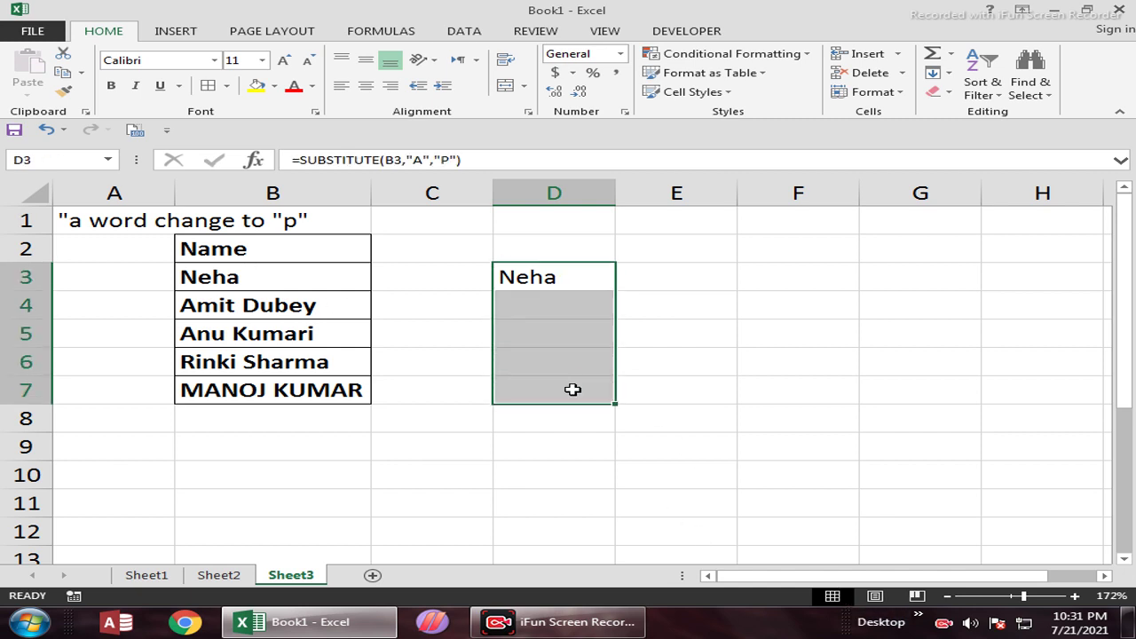
{"action": "key", "text": "ctrl+d"}
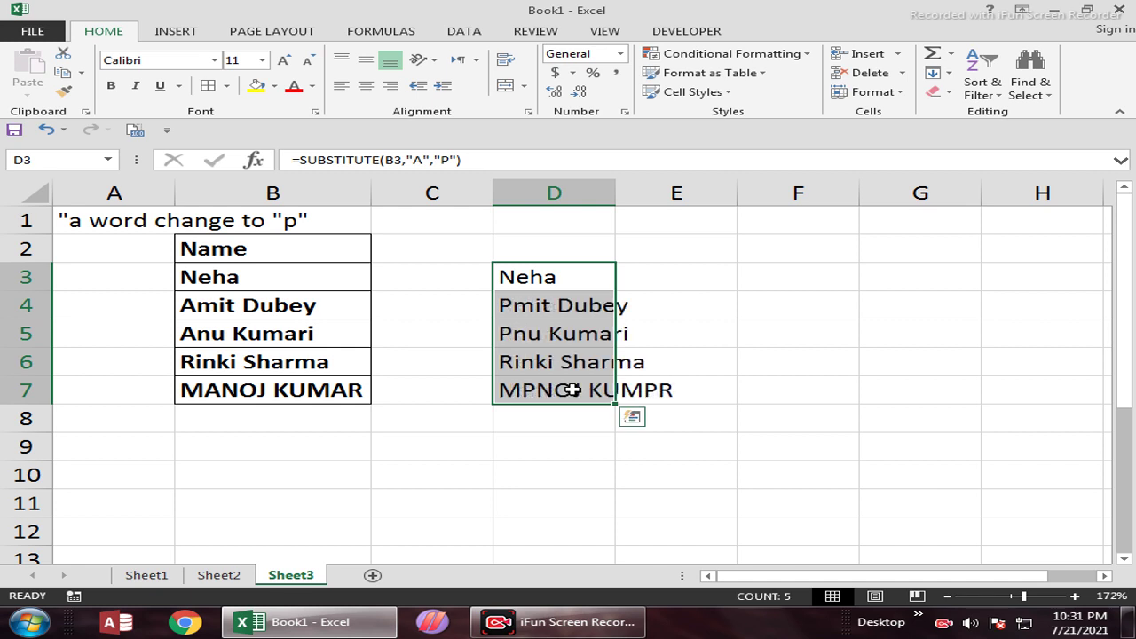
{"action": "double_click", "coordinate": [618, 193]}
- Examine the SUBSTITUTE formula in cell D4, leaving it as it is, and return to cell D3
{"action": "left_click", "coordinate": [622, 304]}
{"action": "double_click", "coordinate": [621, 304]}
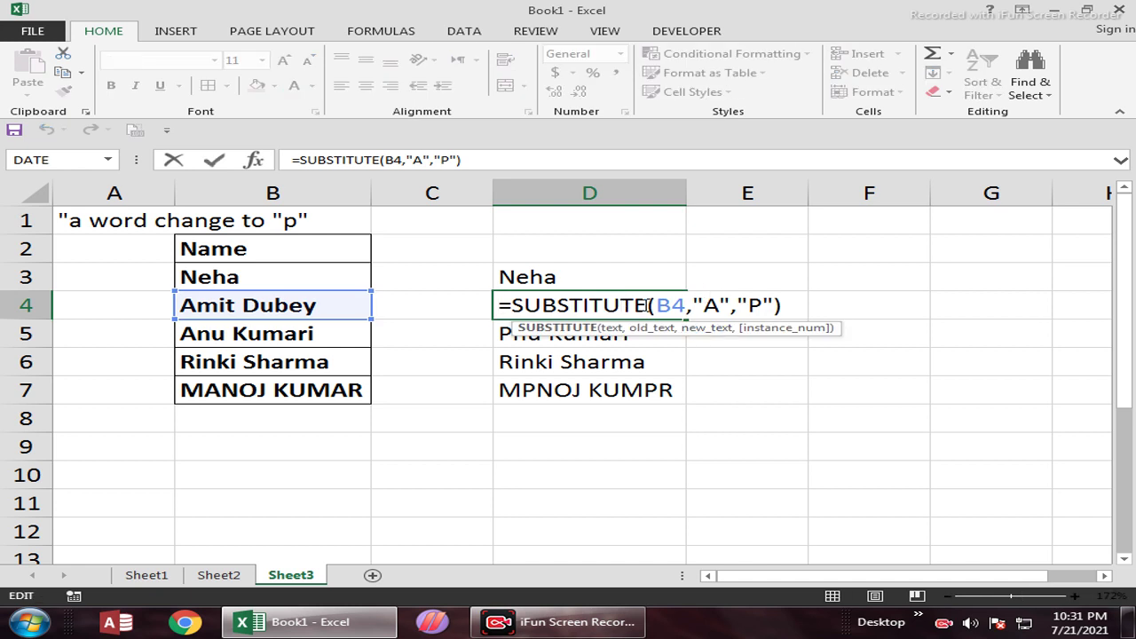
{"action": "key", "text": "Return"}
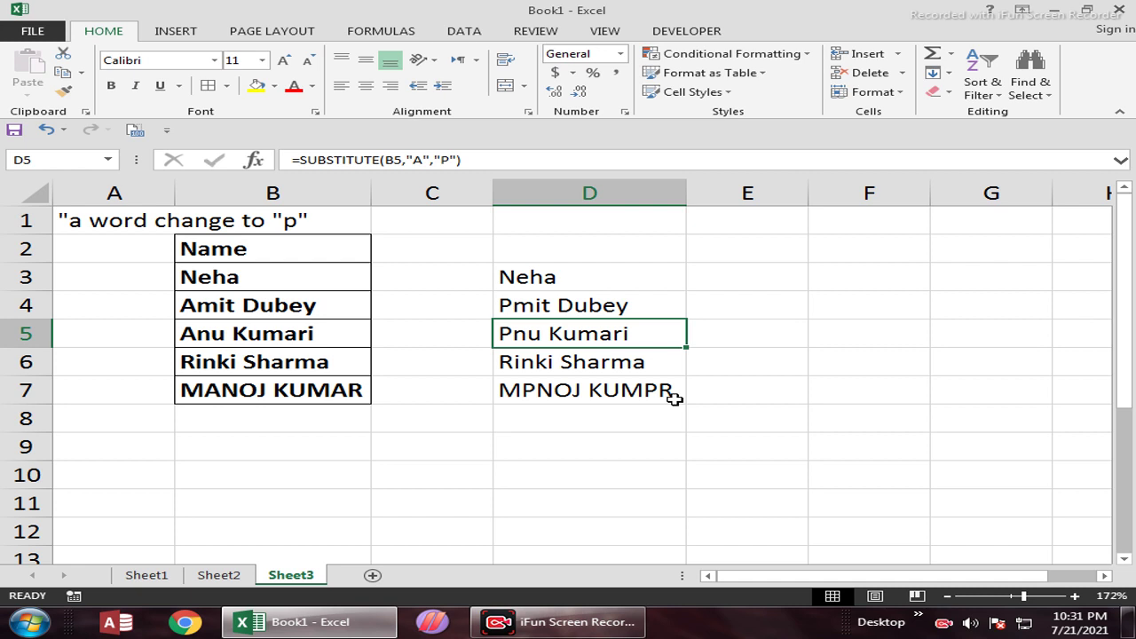
{"action": "double_click", "coordinate": [625, 304]}
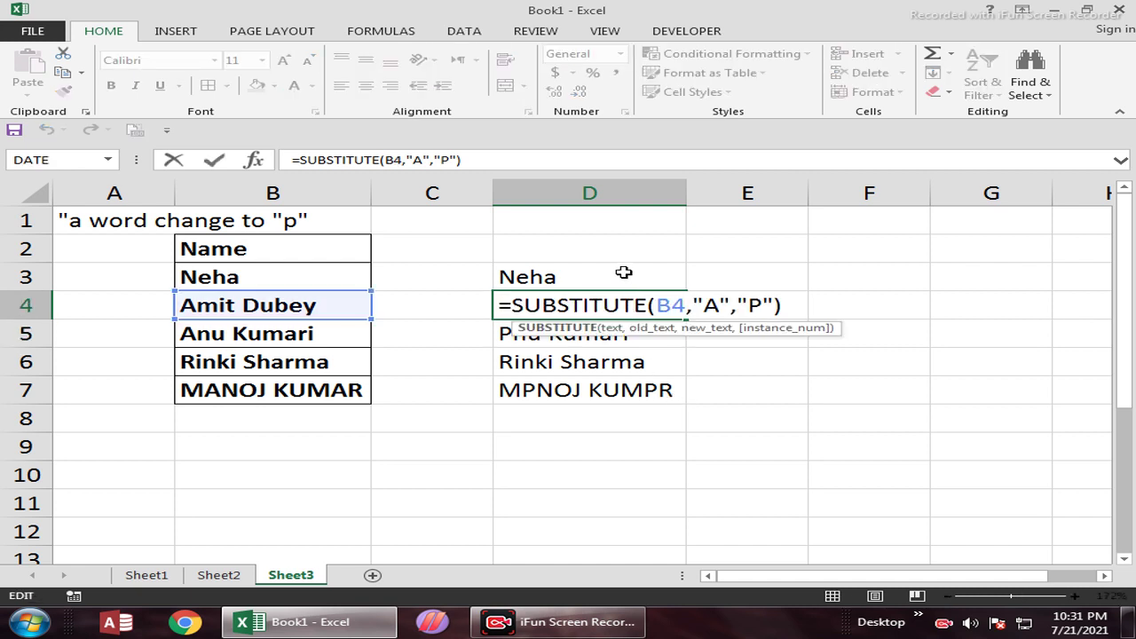
{"action": "key", "text": "Return"}
{"action": "key", "text": "Up"}
{"action": "key", "text": "Up"}
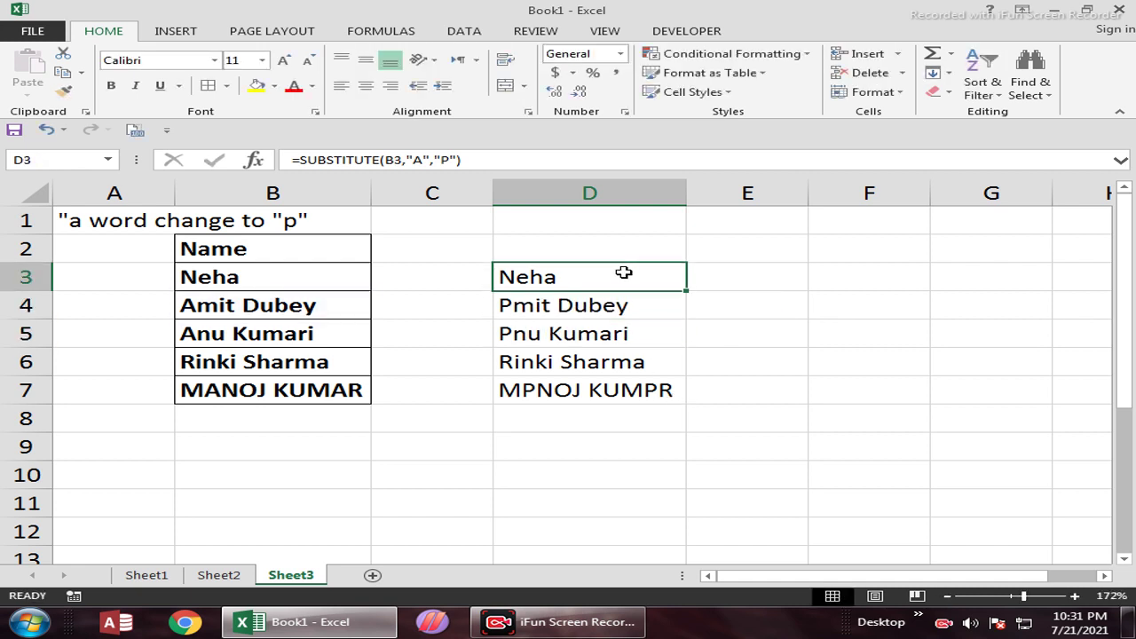
- Wrap the B3 reference in UPPER so that D3 contains =SUBSTITUTE(UPPER(B3),"A","P")
{"action": "double_click", "coordinate": [623, 272]}
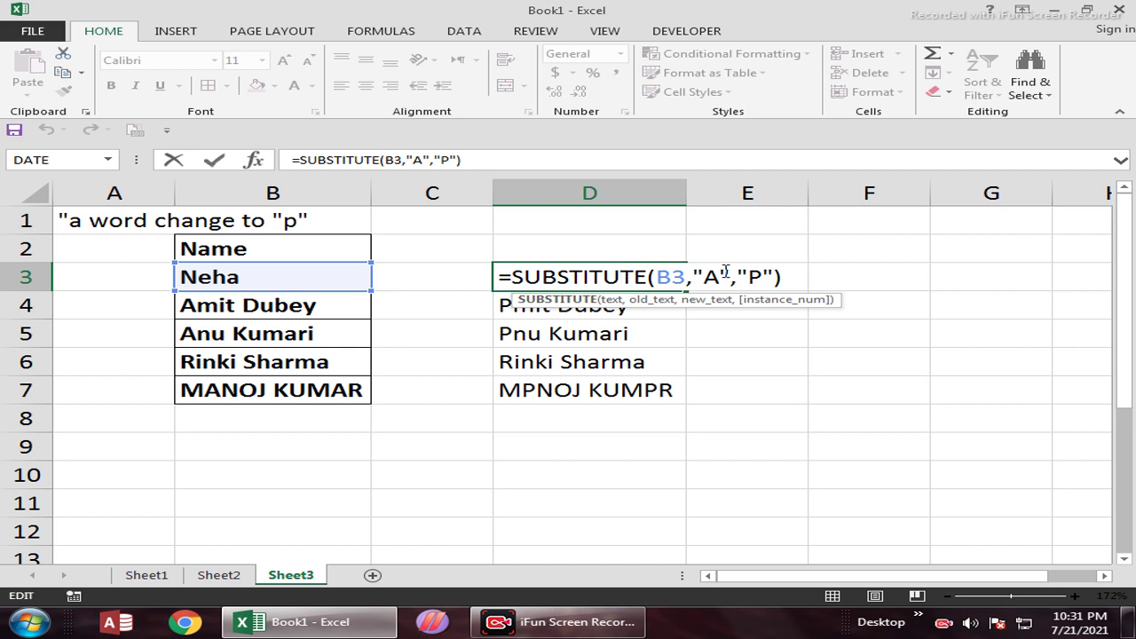
{"action": "left_click", "coordinate": [659, 278]}
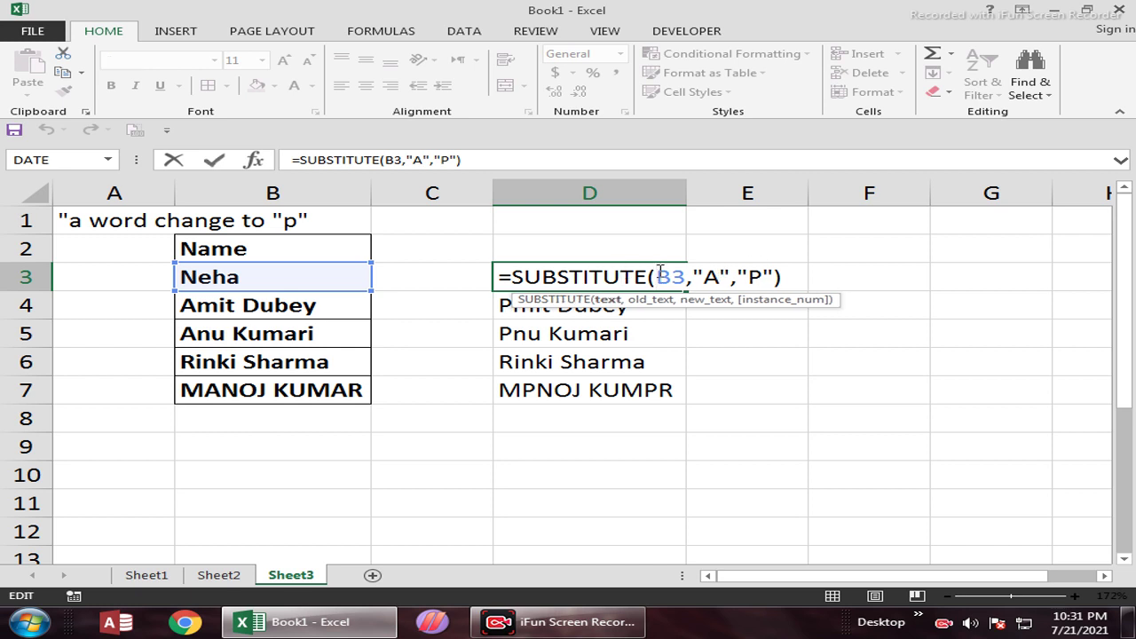
{"action": "type", "text": "UPPER("}
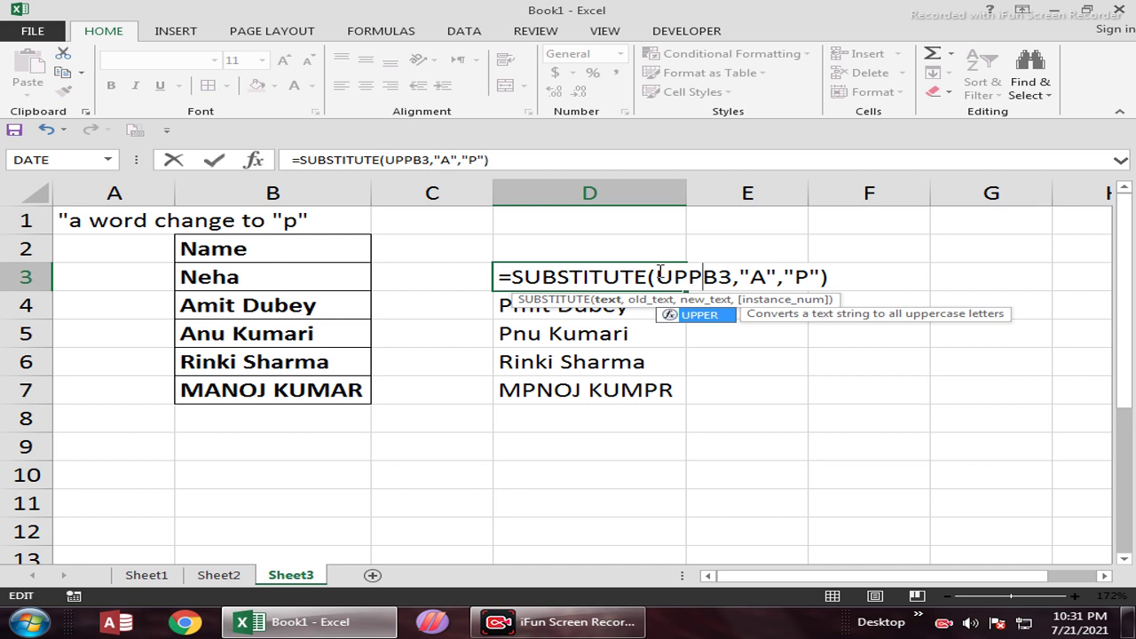
{"action": "key", "text": "Right"}
{"action": "key", "text": "Right"}
{"action": "key", "text": "Right"}
{"action": "key", "text": "Left"}
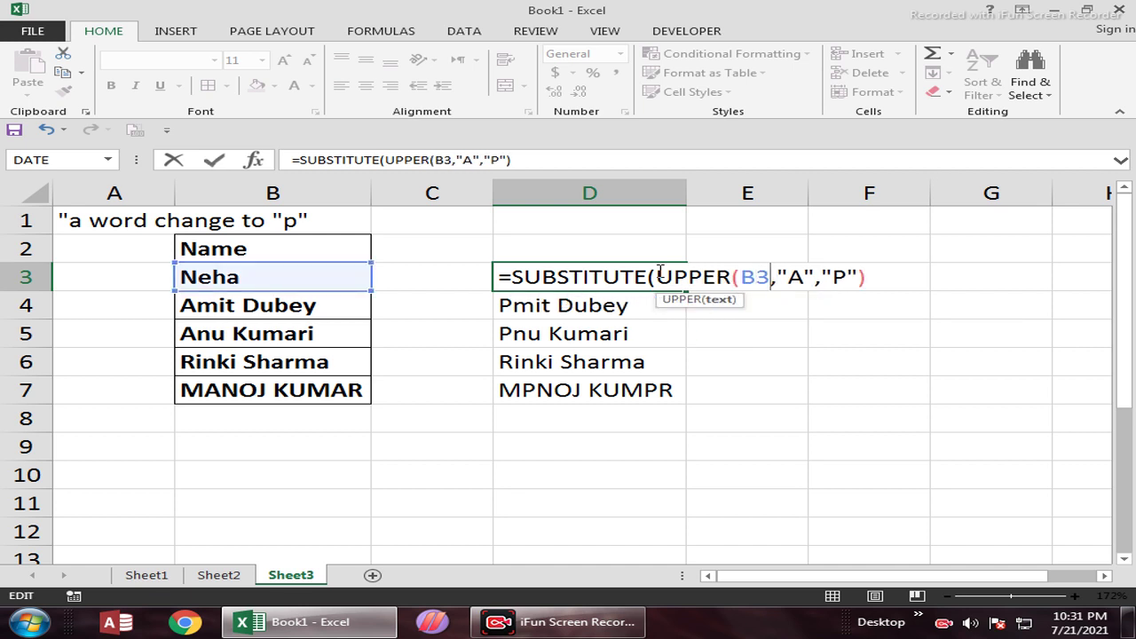
{"action": "type", "text": ")"}
{"action": "key", "text": "ctrl+Return"}
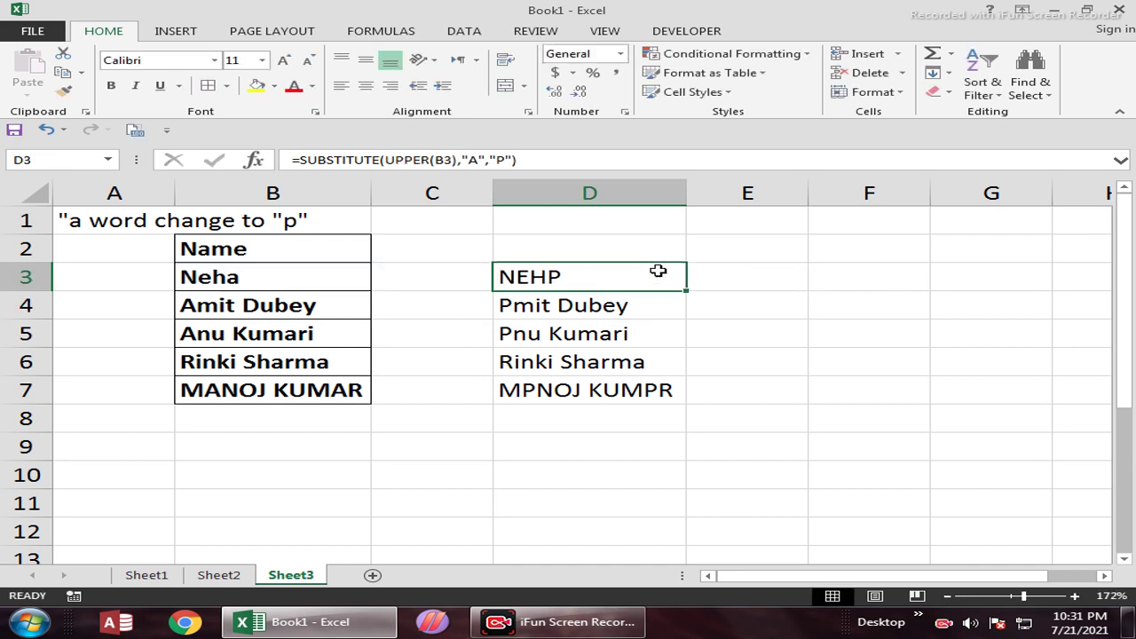
- Fill the SUBSTITUTE formula with UPPER from D3 down to D7
{"action": "key", "text": "shift+Down"}
{"action": "key", "text": "shift+Down"}
{"action": "key", "text": "shift+Down"}
{"action": "key", "text": "shift+Down"}
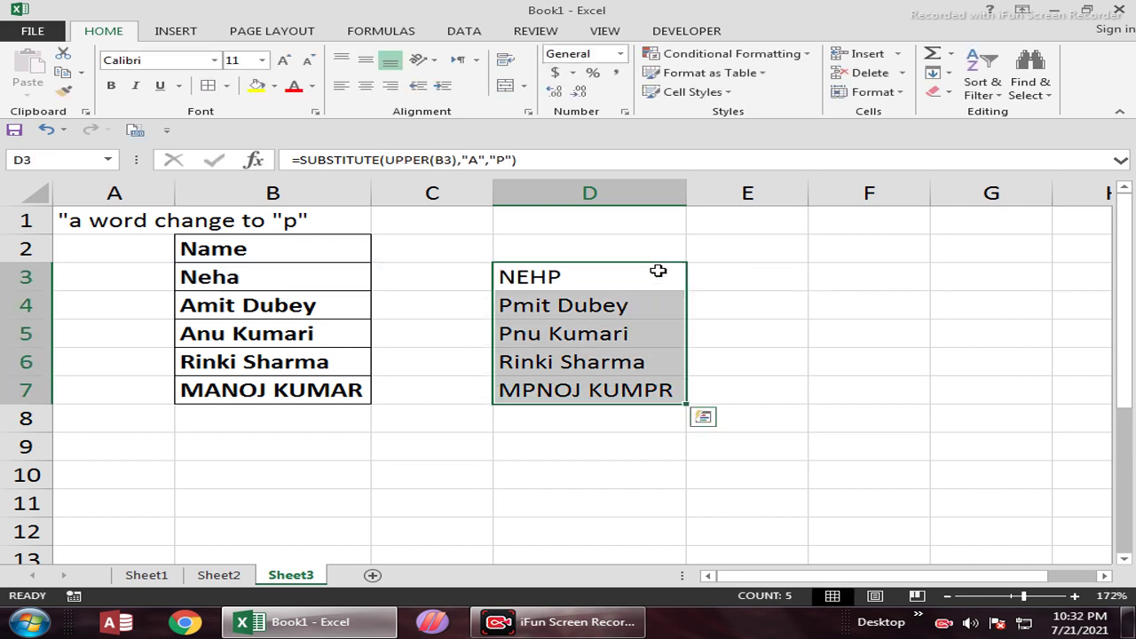
{"action": "key", "text": "ctrl+d"}
- Review the formula in cell D3, highlighting the whole SUBSTITUTE expression and its old-text argument "A"
{"action": "double_click", "coordinate": [657, 271]}
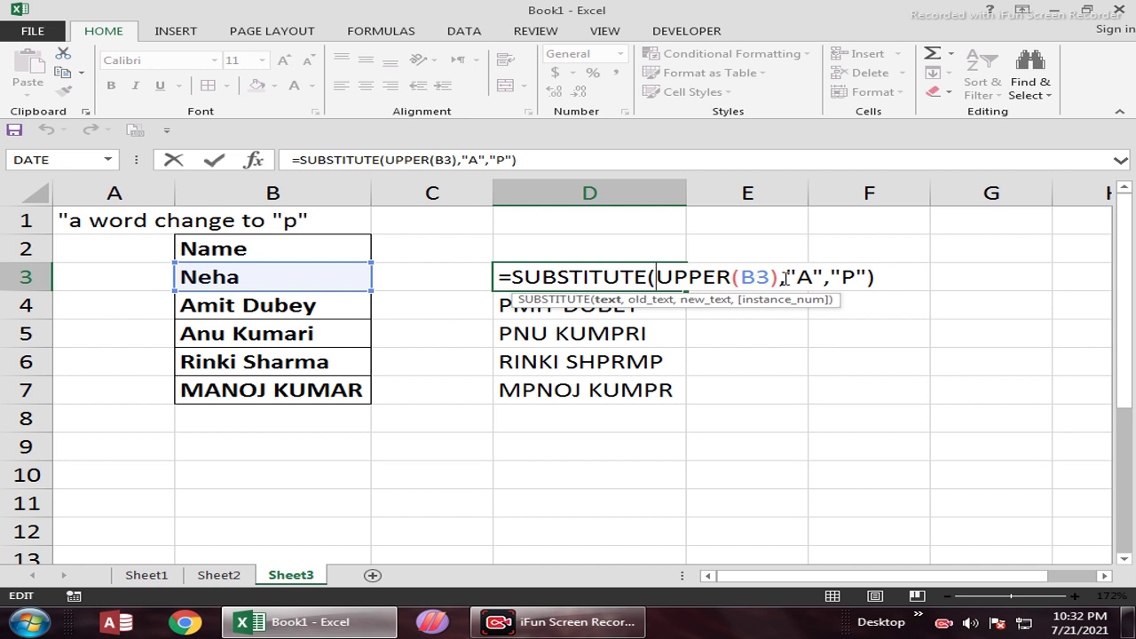
{"action": "left_click_drag", "start_coordinate": [786, 276], "coordinate": [825, 275]}
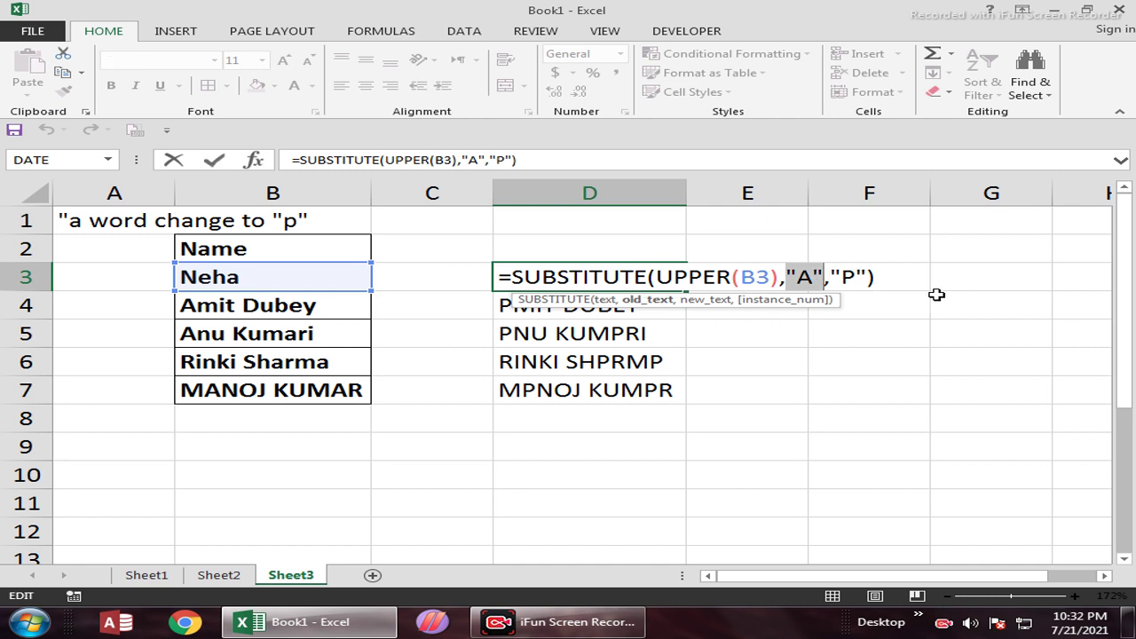
{"action": "left_click_drag", "start_coordinate": [887, 276], "coordinate": [515, 277]}
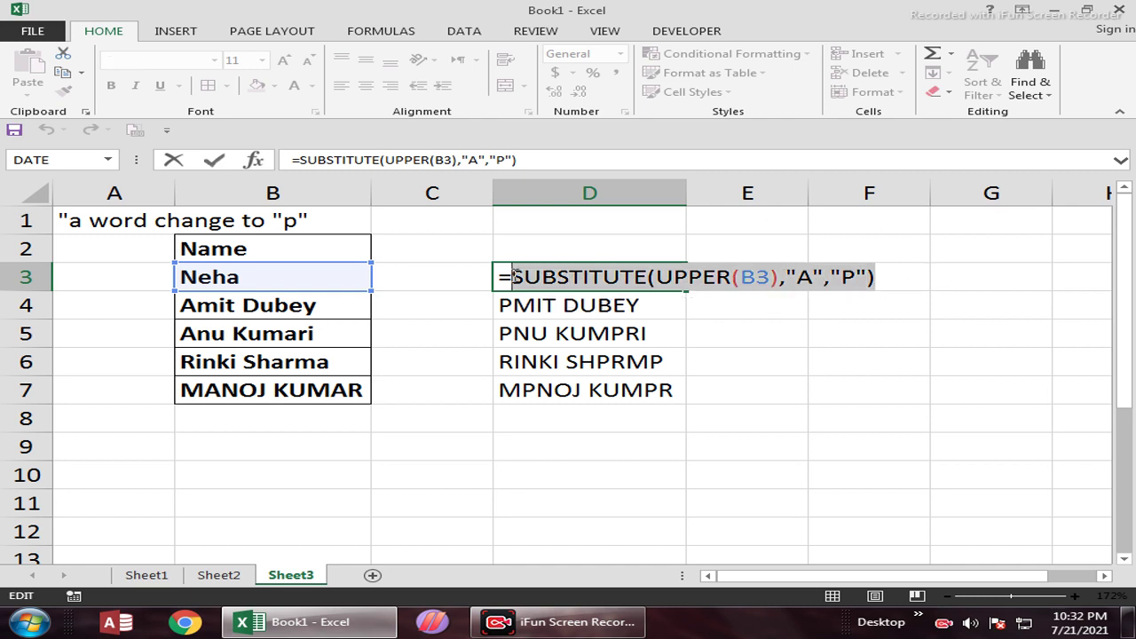
{"action": "key", "text": "Return"}
{"action": "left_click", "coordinate": [514, 276]}
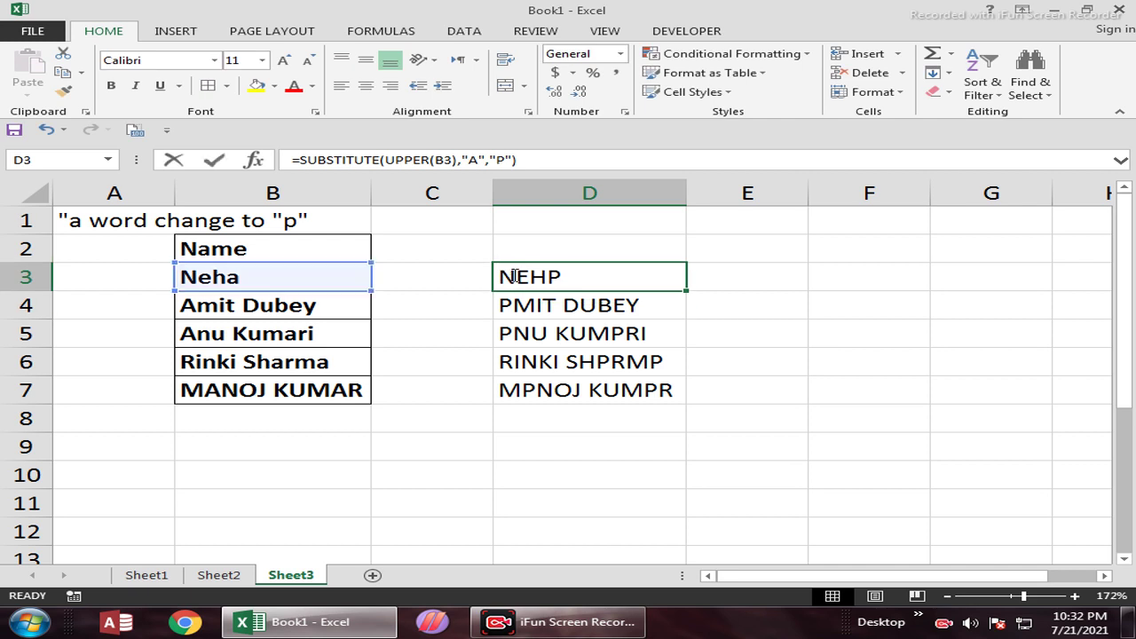
{"action": "double_click", "coordinate": [514, 277]}
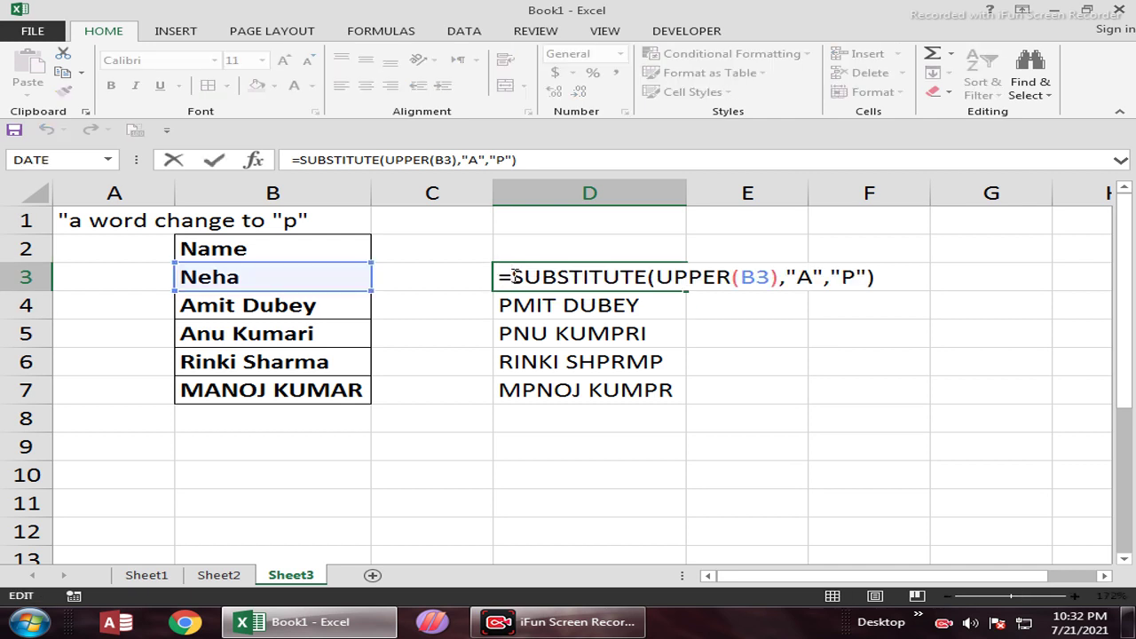
{"action": "left_click_drag", "start_coordinate": [811, 276], "coordinate": [798, 276]}
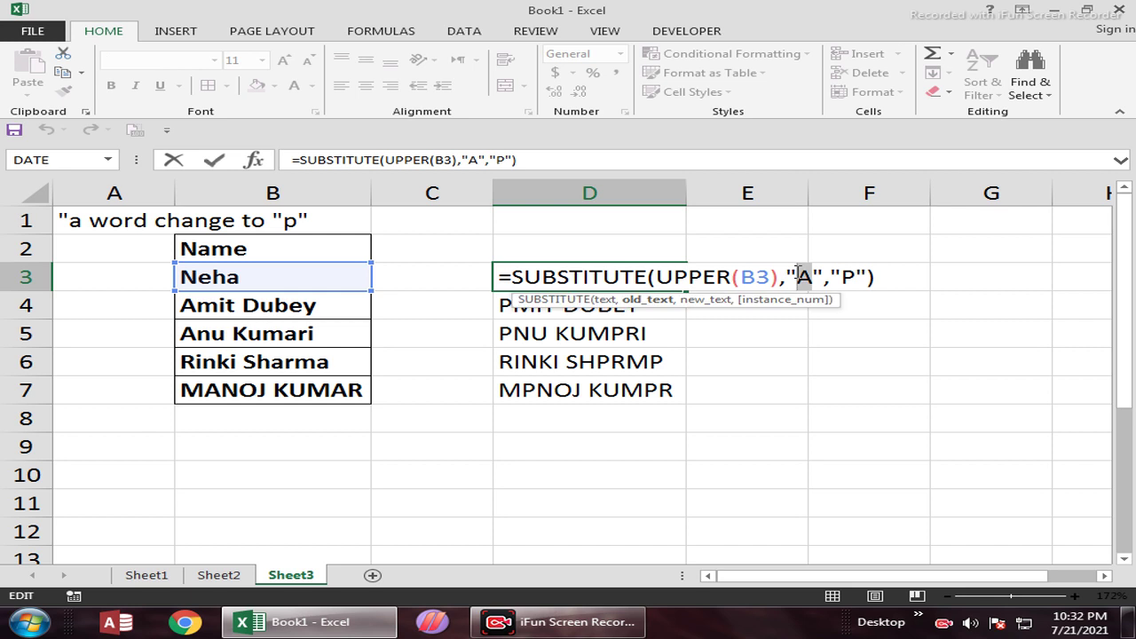